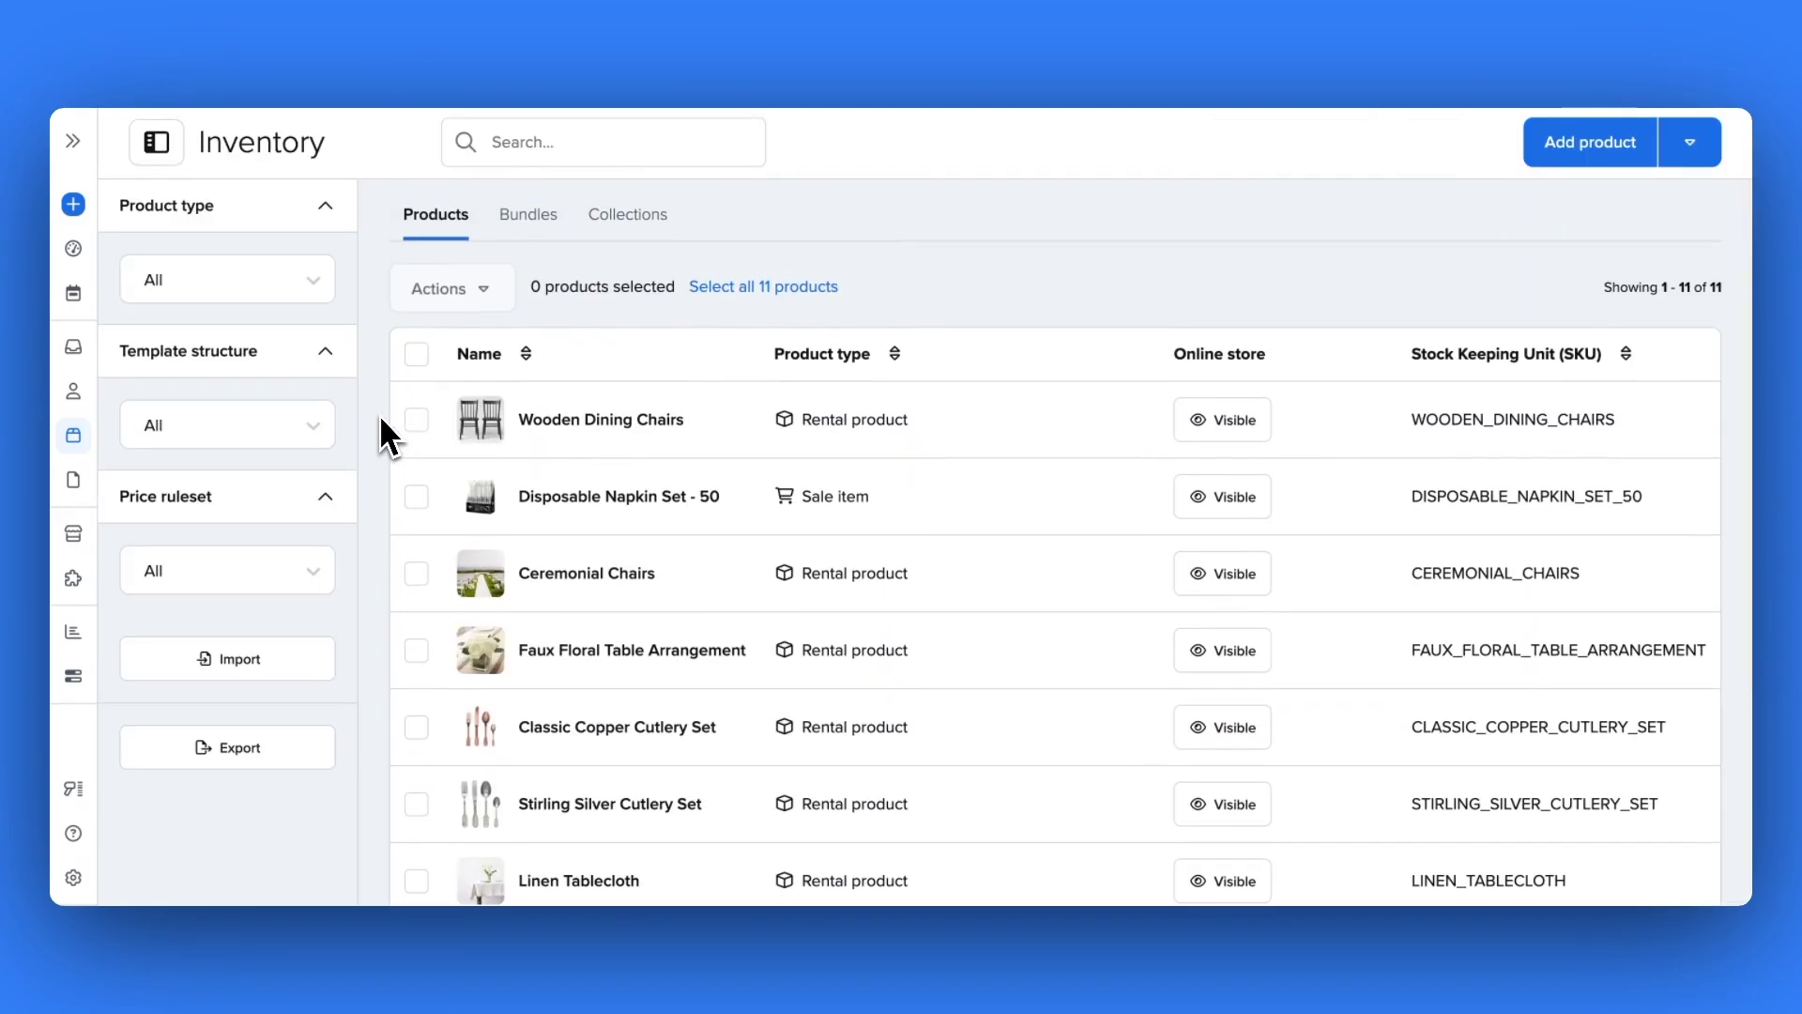
- Open the Wooden Wedding Arch product's pricing page, showing the USD 50.00 per day flat fee
scroll(379, 433, down, 4)
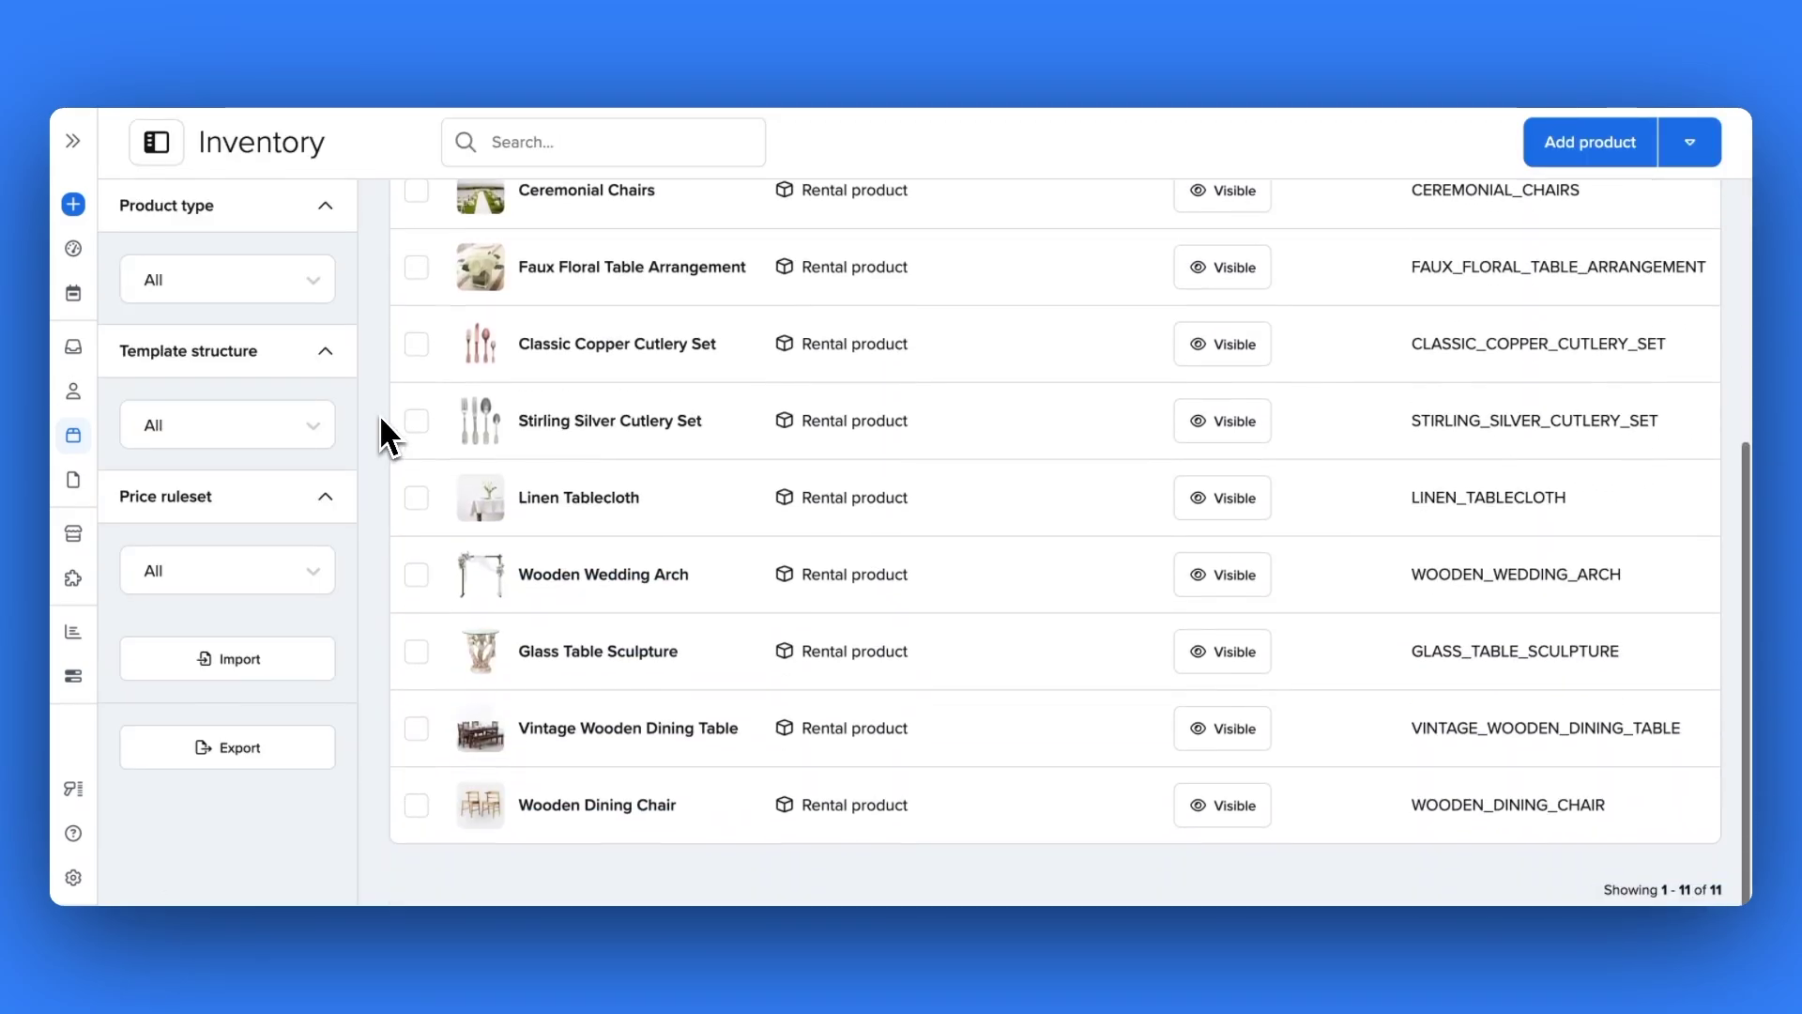
click(599, 591)
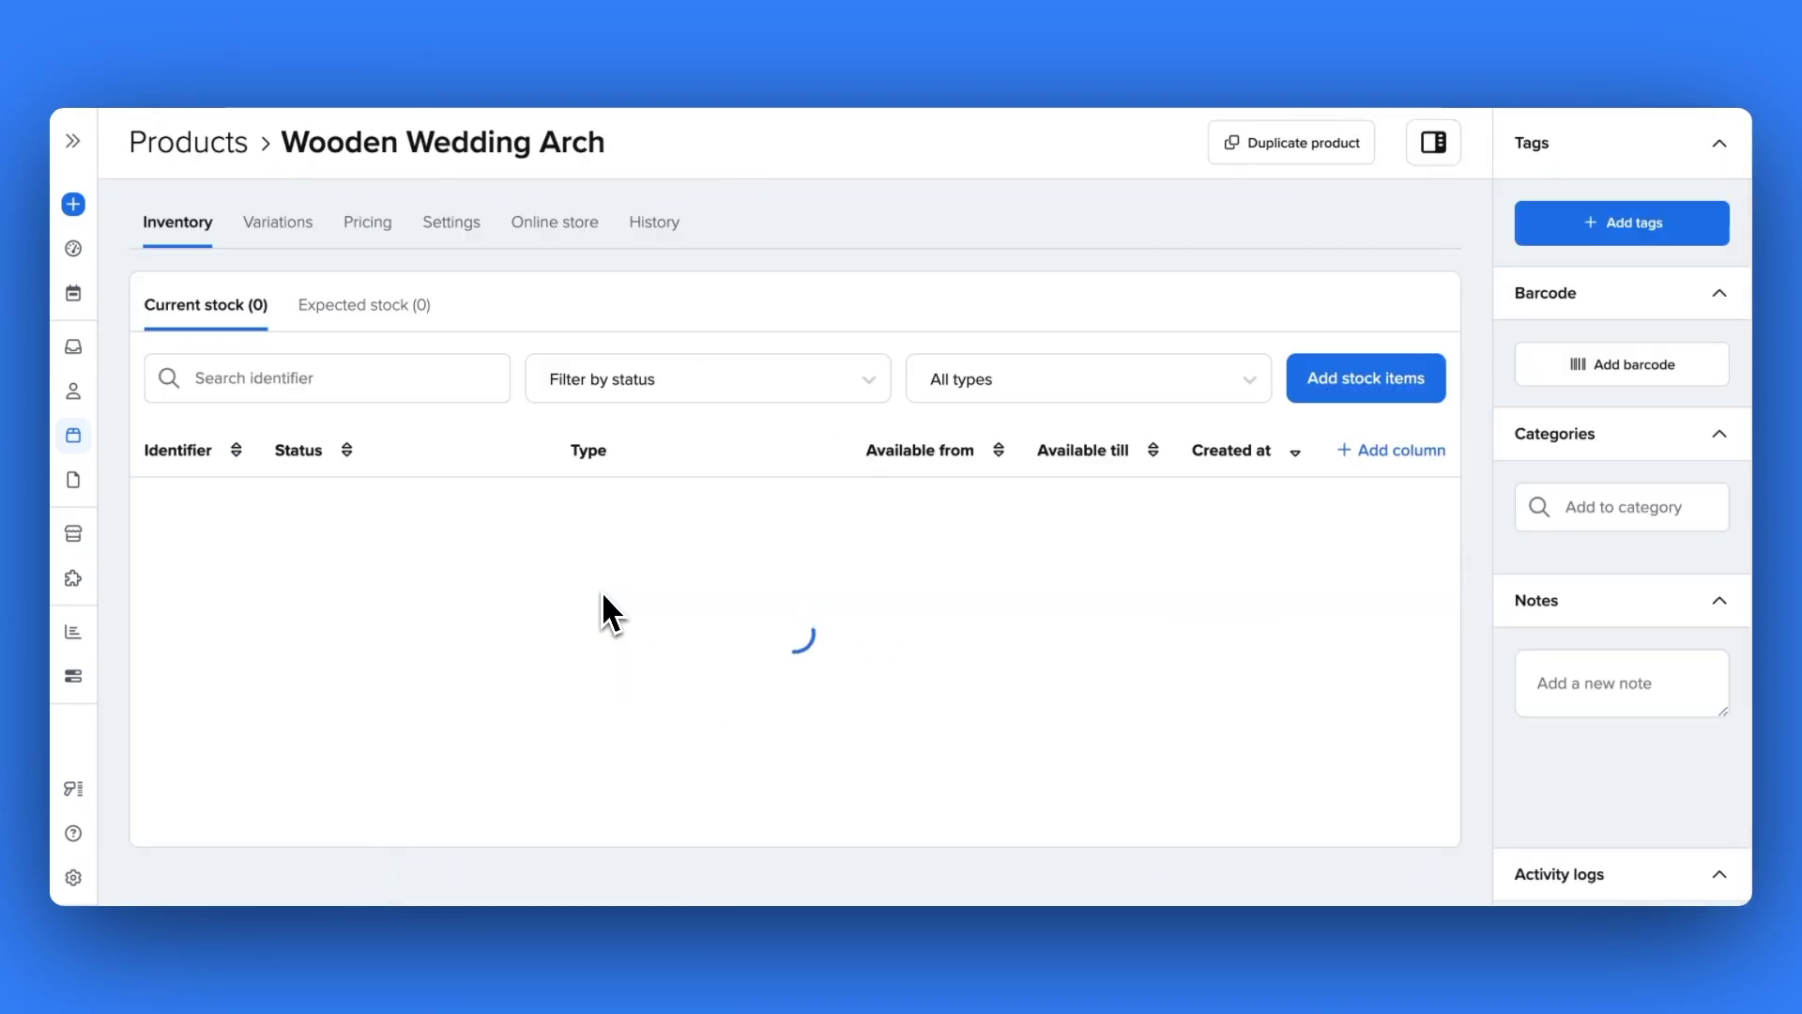
click(383, 241)
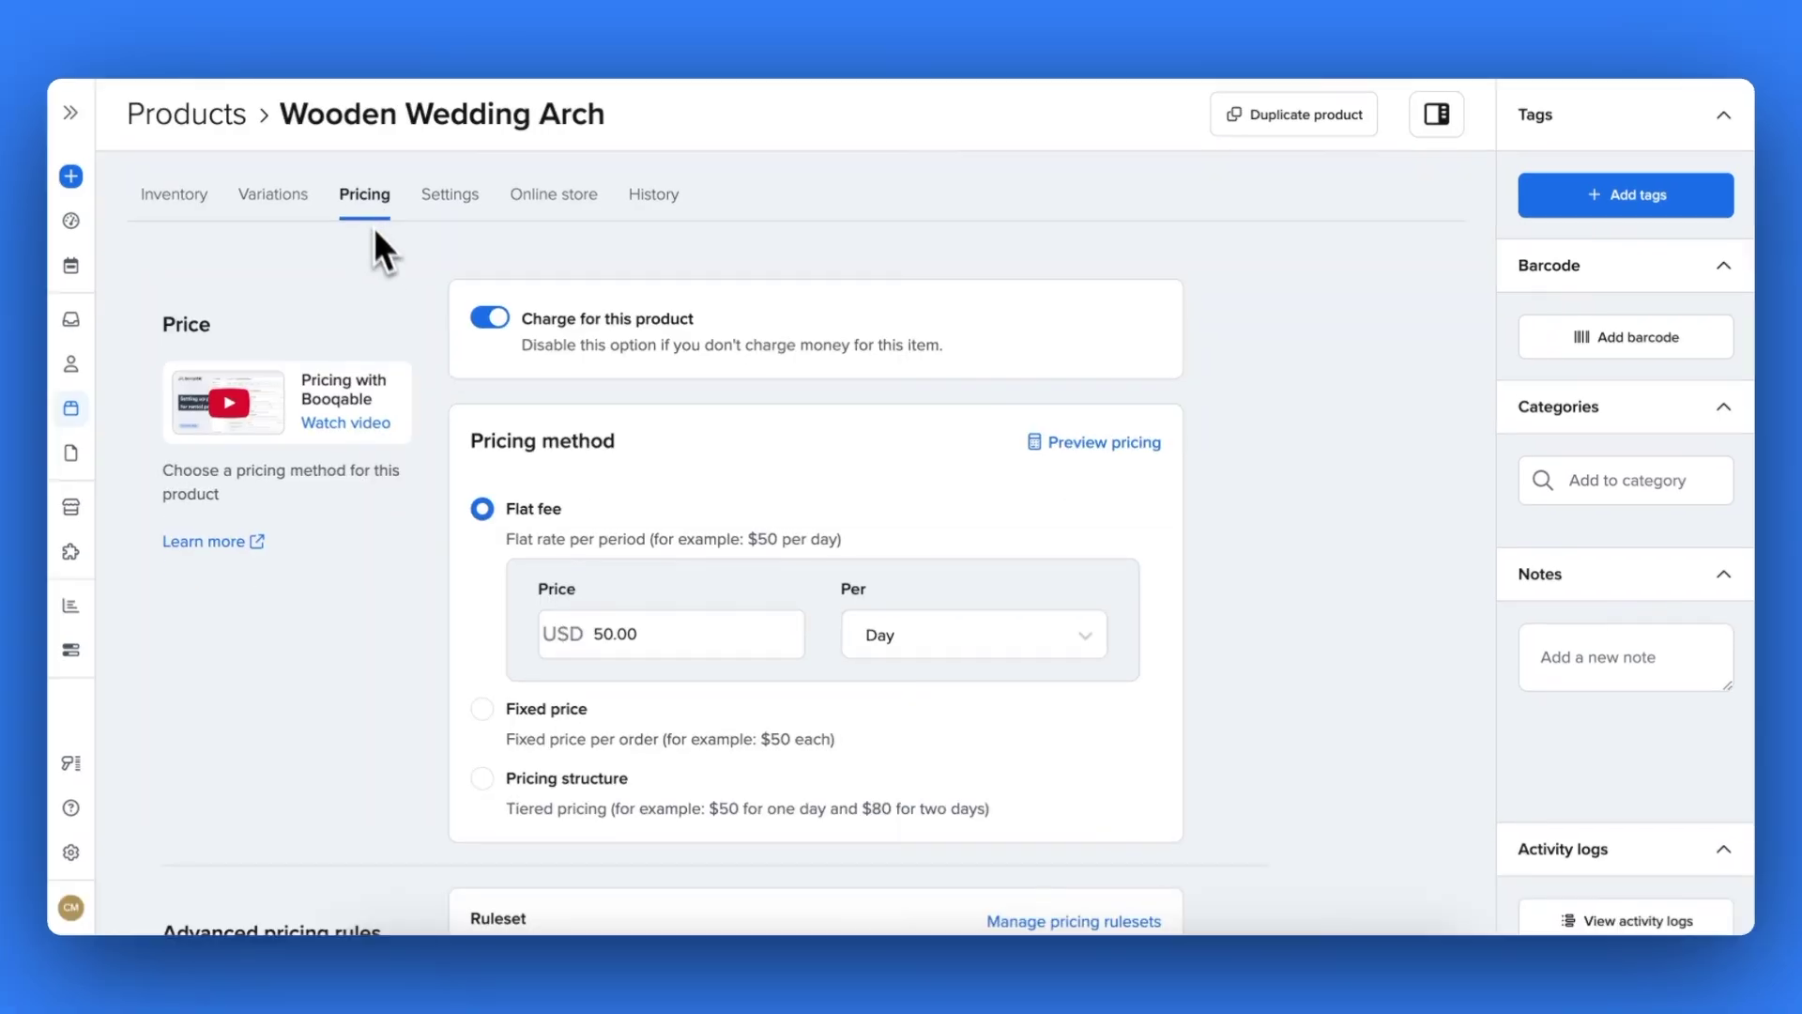
- Change the arch's price to USD 80.00 and charge it as a fixed price per order
click(594, 635)
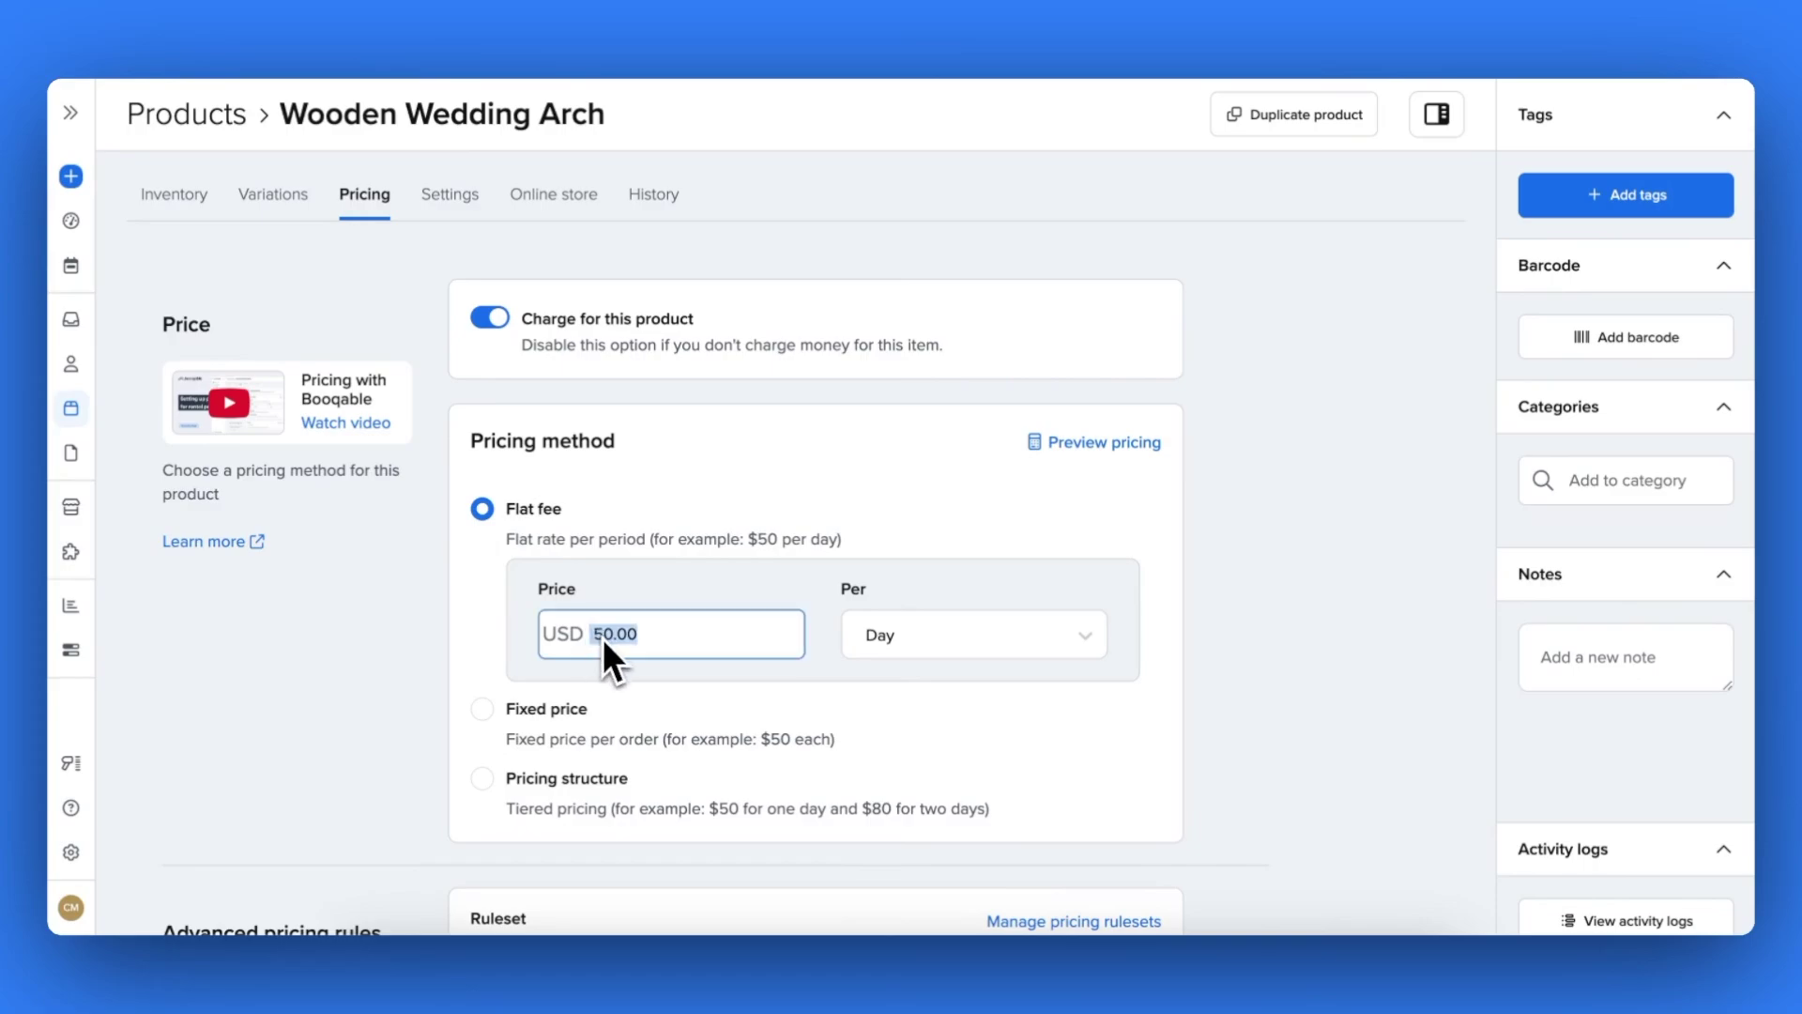
key(BackSpace)
text(8)
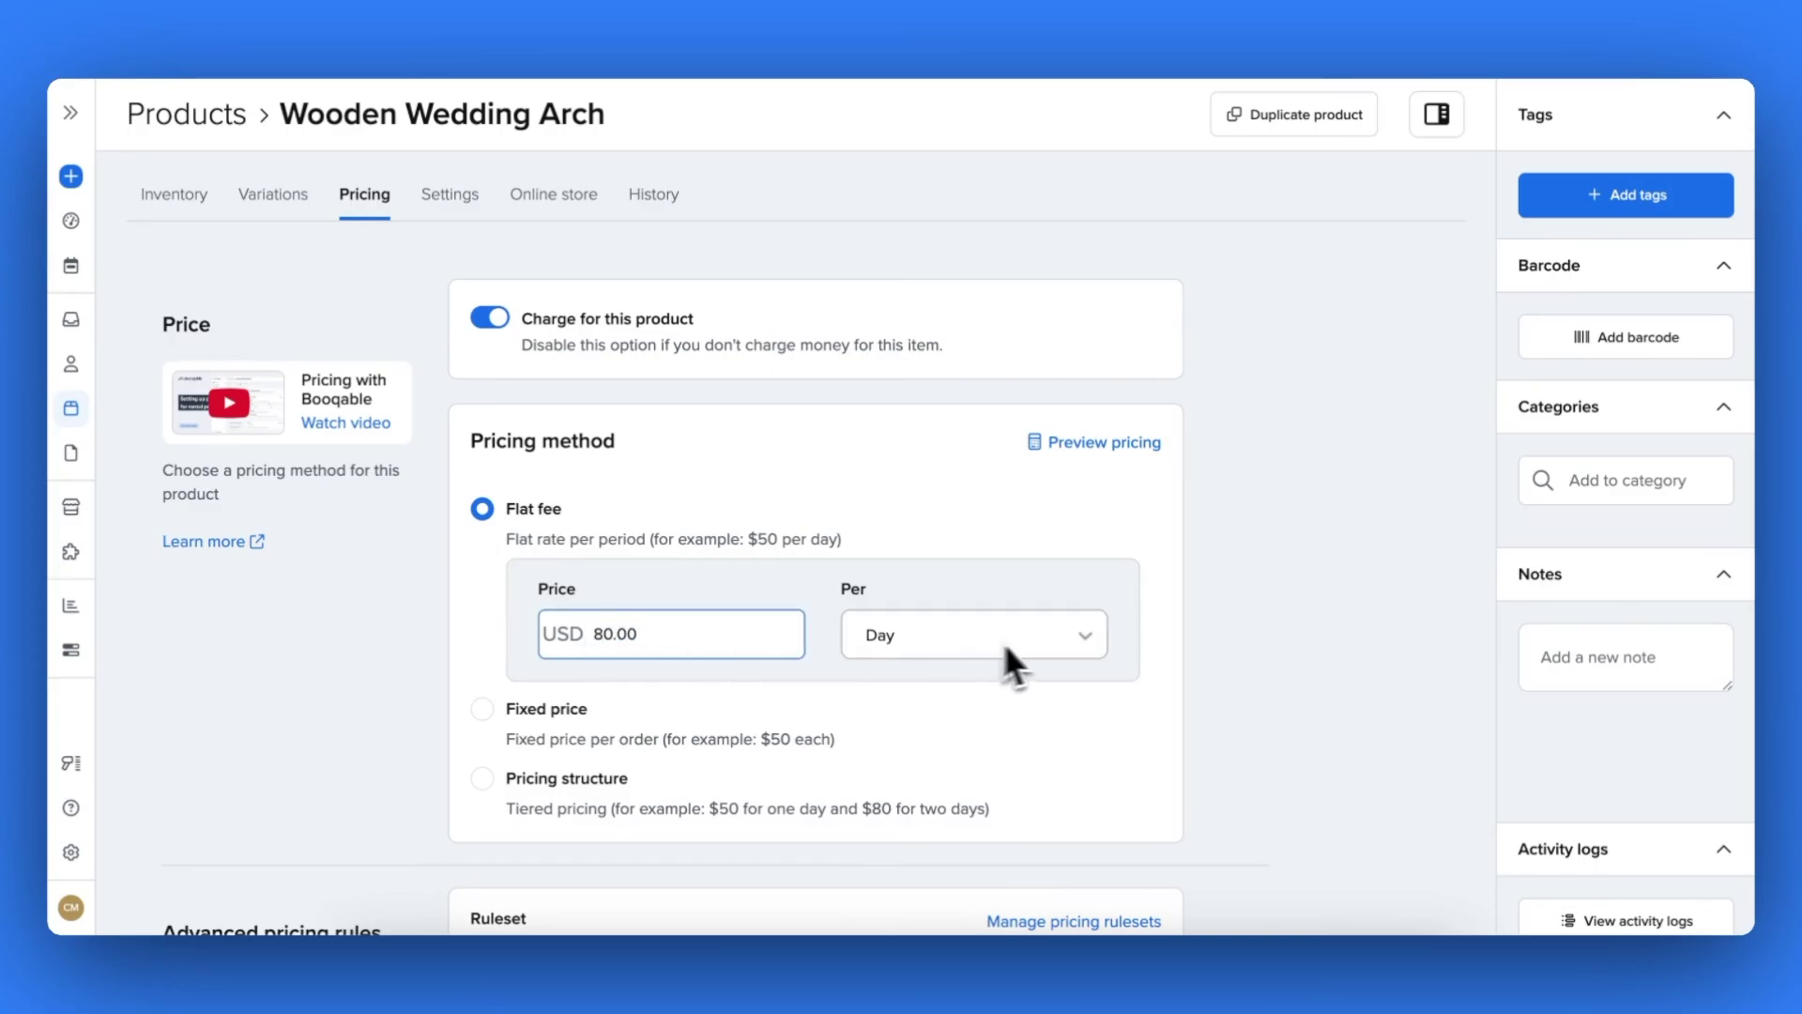
click(1082, 644)
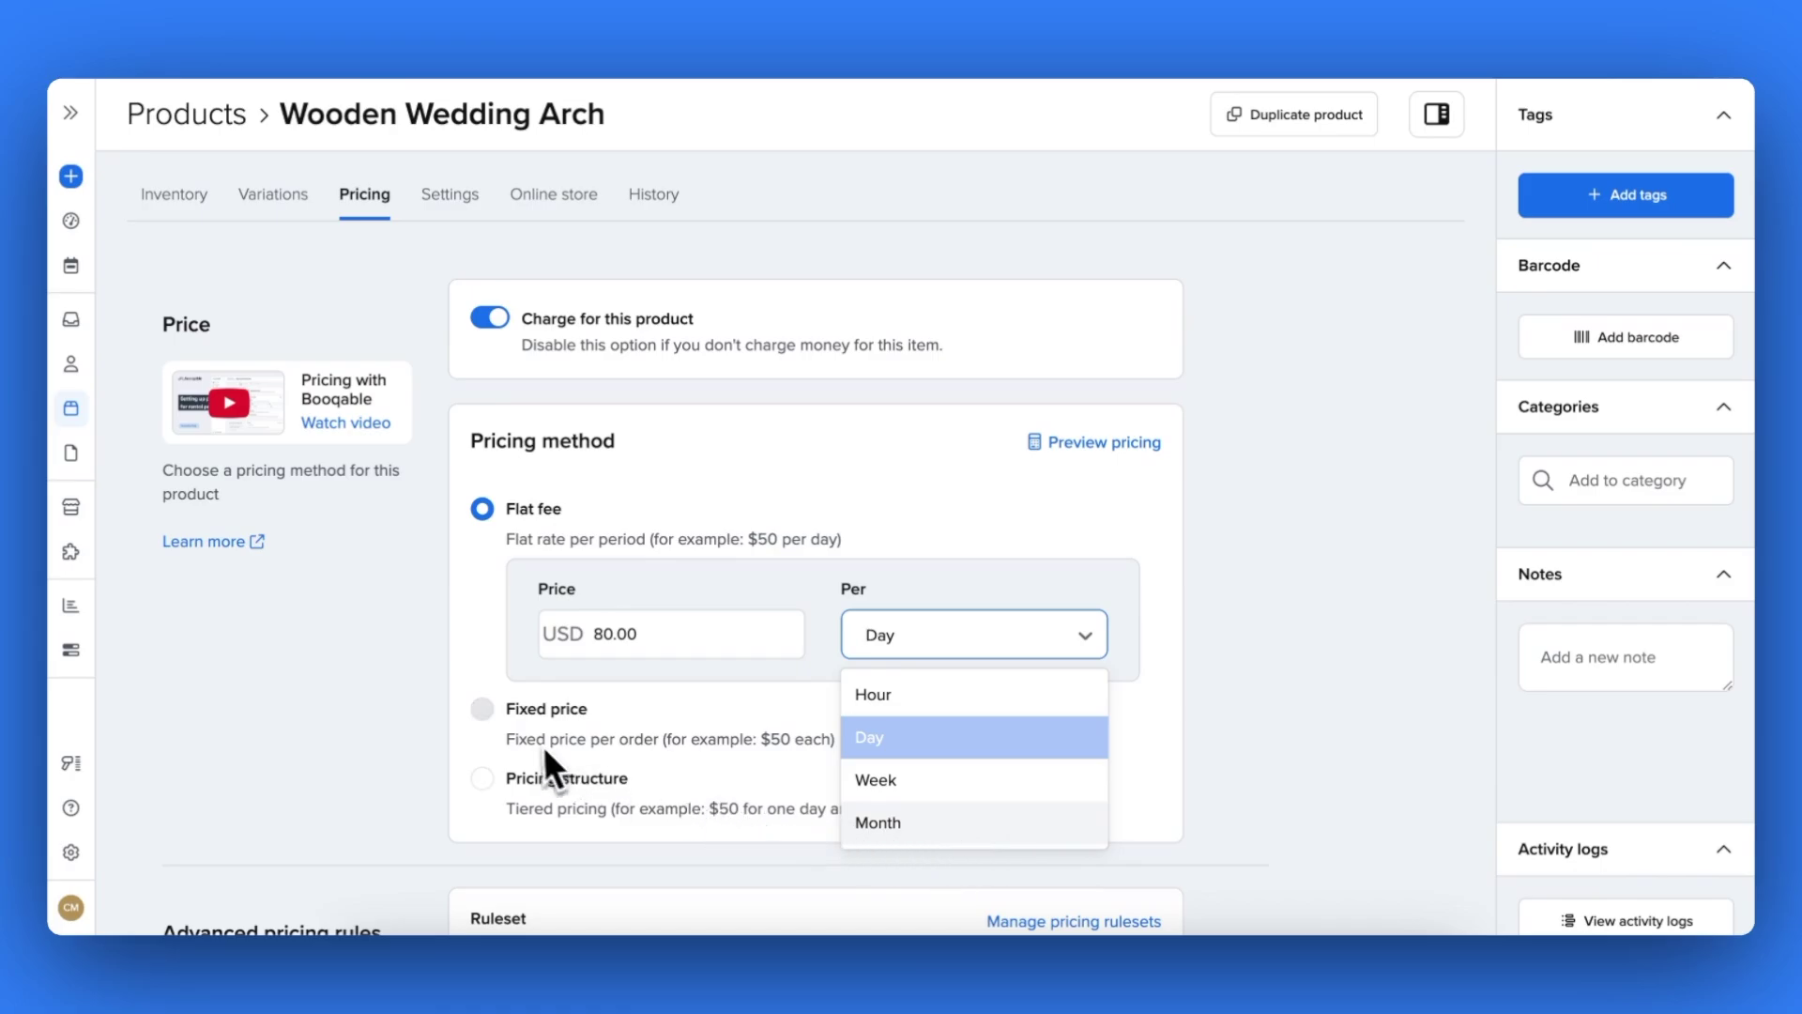
click(515, 731)
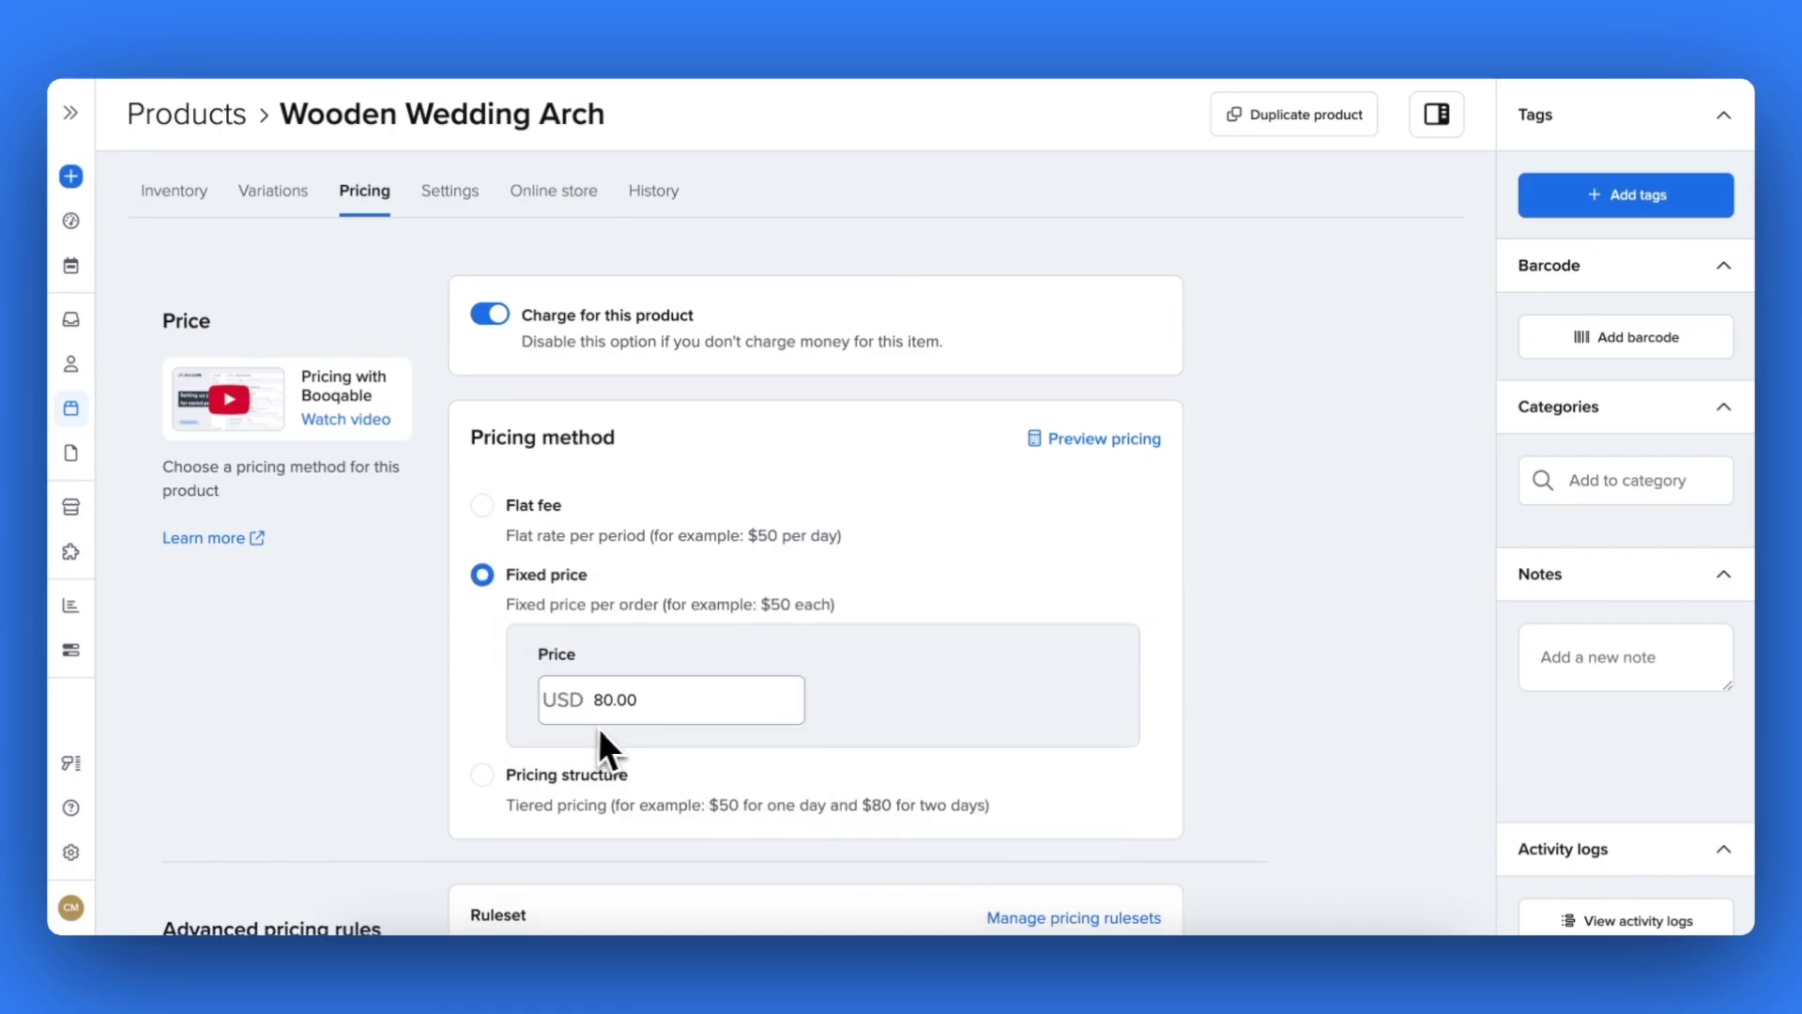
click(498, 798)
scroll(523, 563, down, 7)
- Set the first price tier to 1 Day at USD 80
click(643, 370)
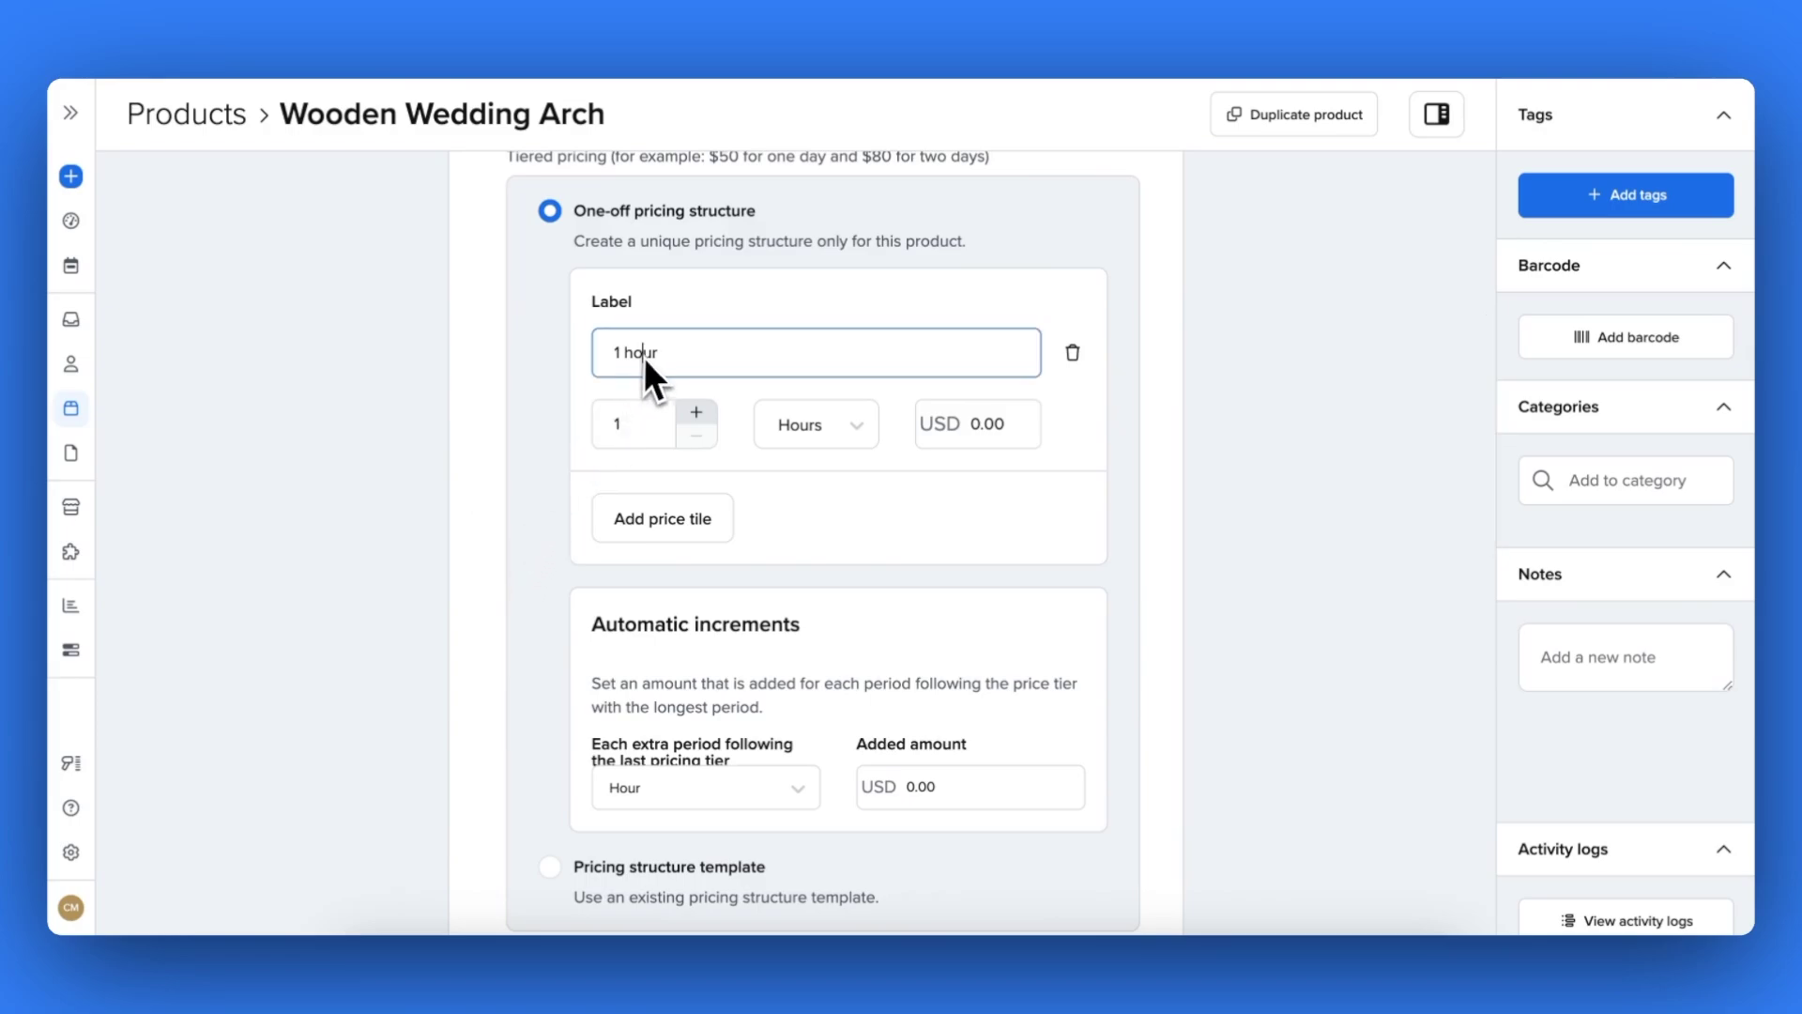
text(Day)
click(815, 421)
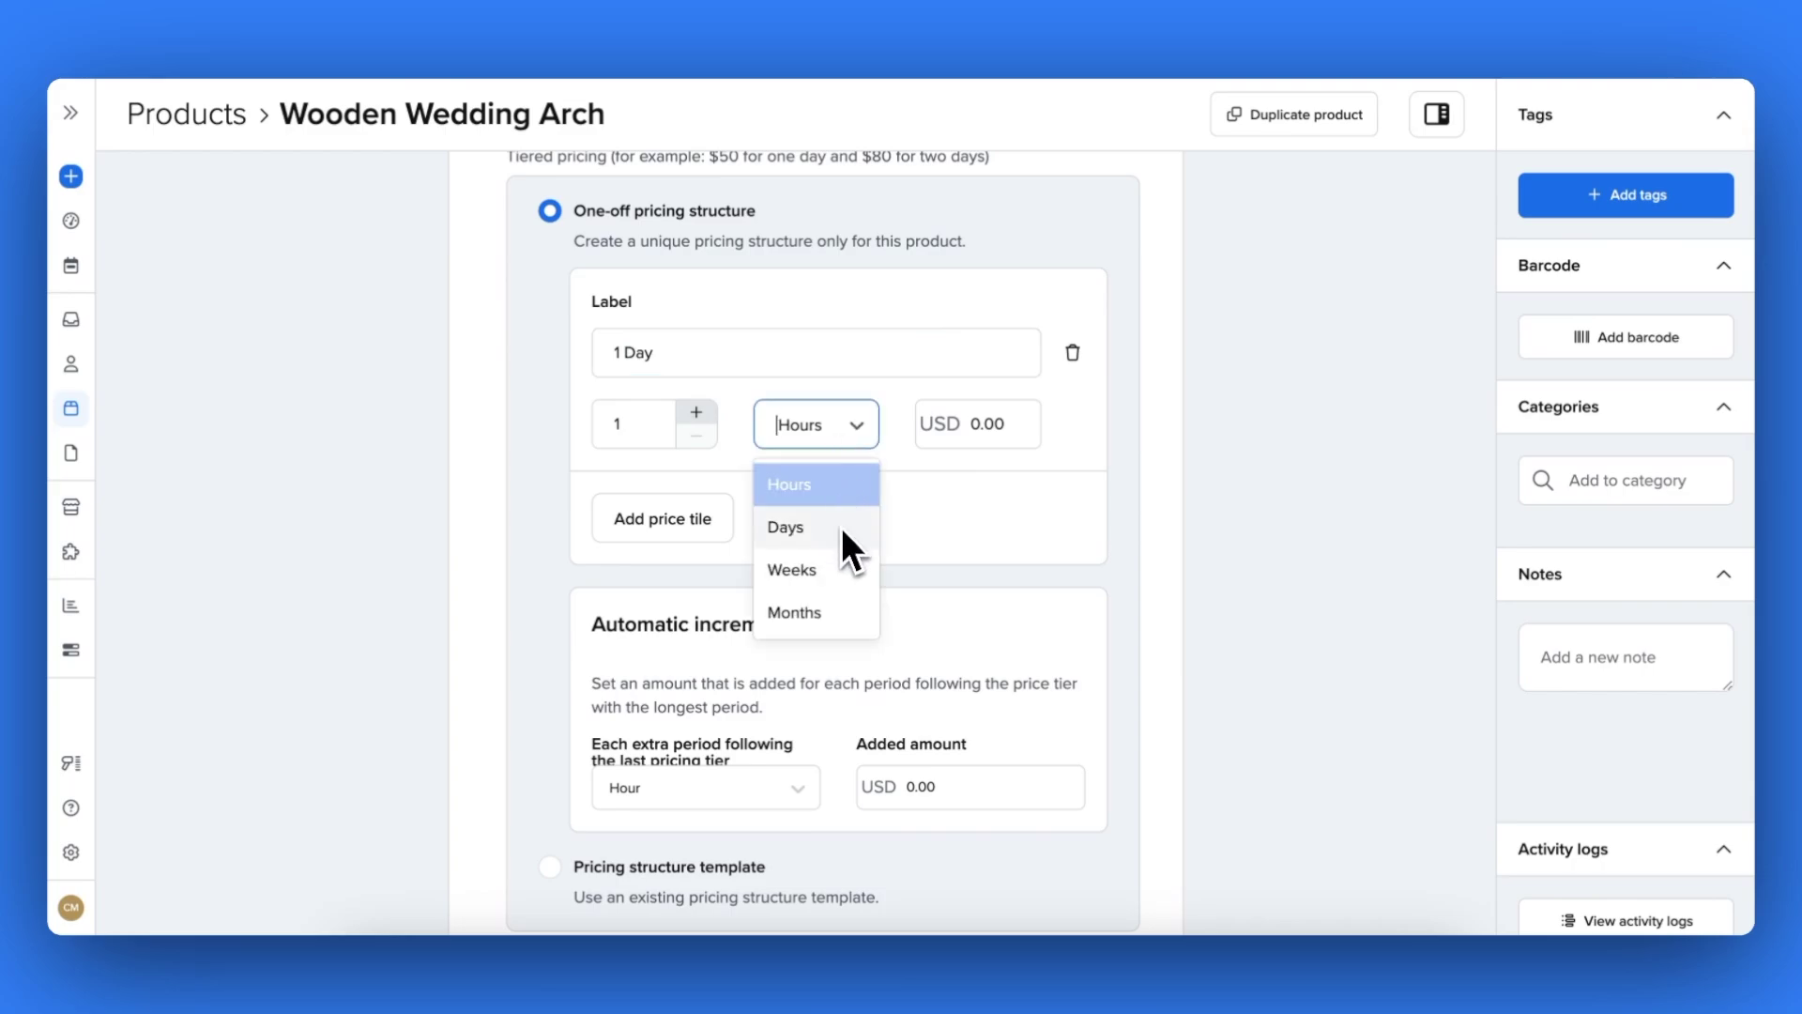
click(789, 527)
click(972, 425)
text(80)
- Add price tiers for 2 days at USD 120 and 3 days at USD 160
click(725, 517)
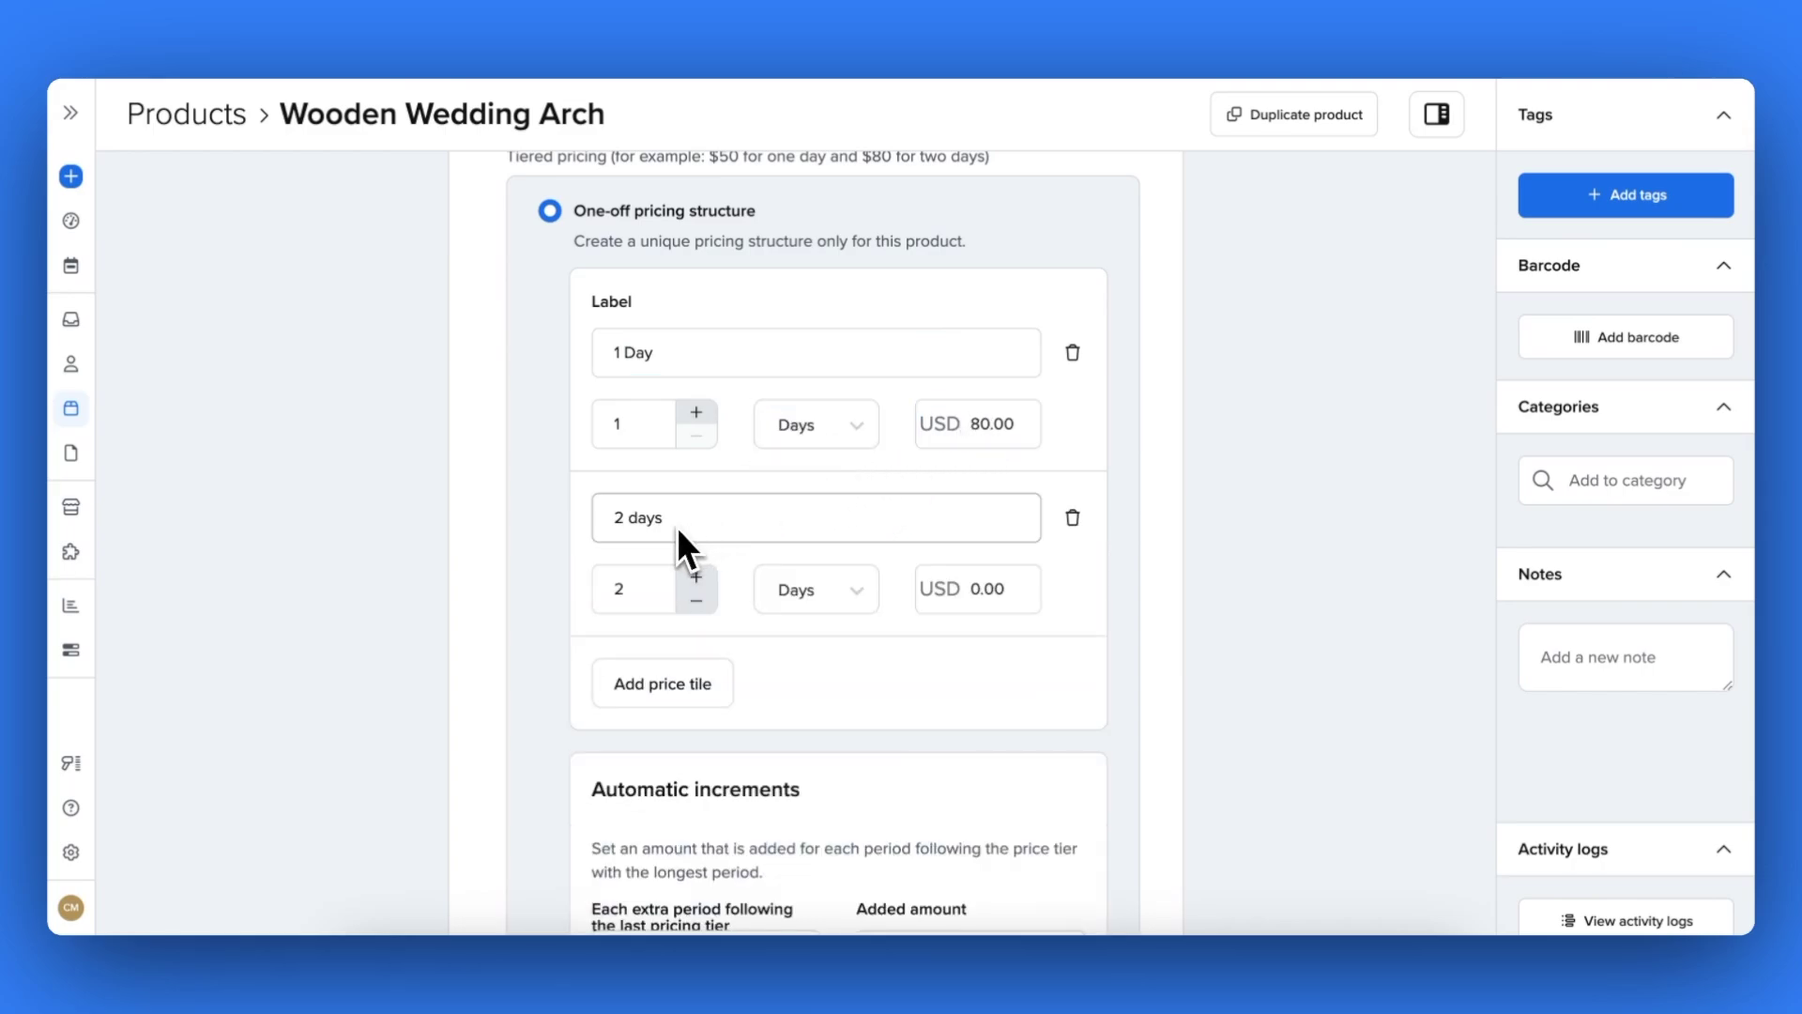
click(969, 588)
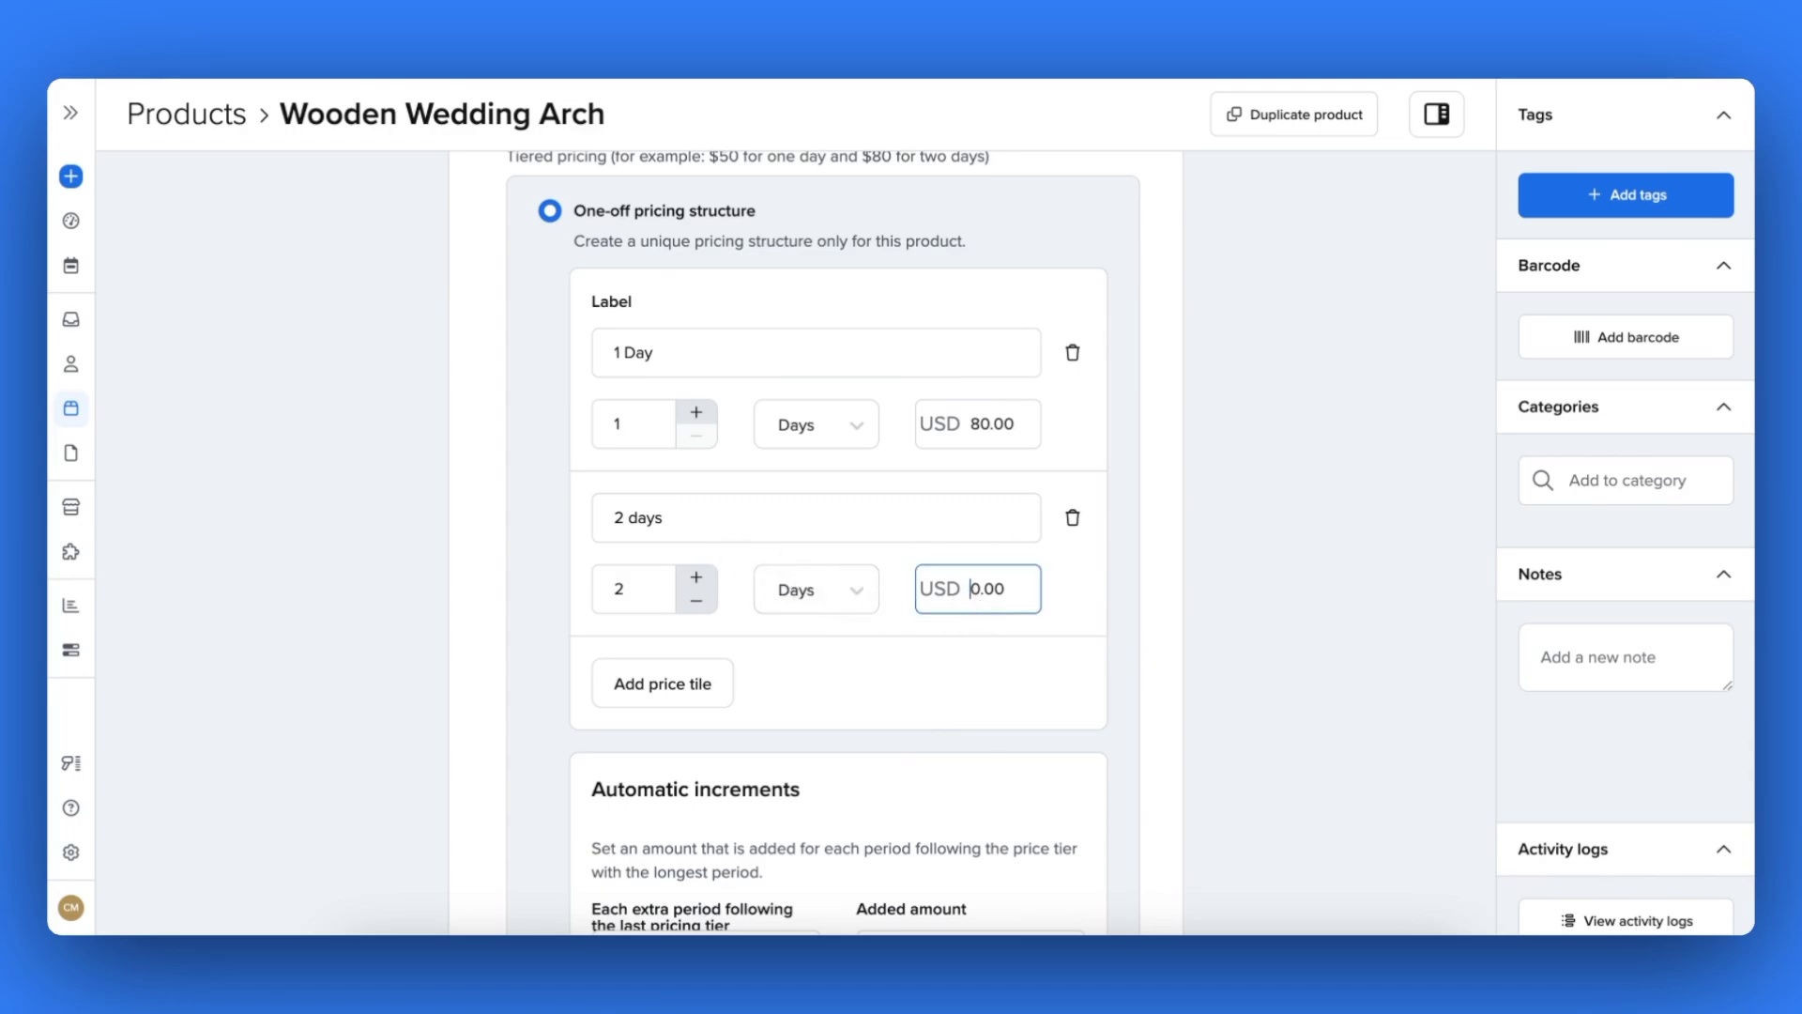
text(120)
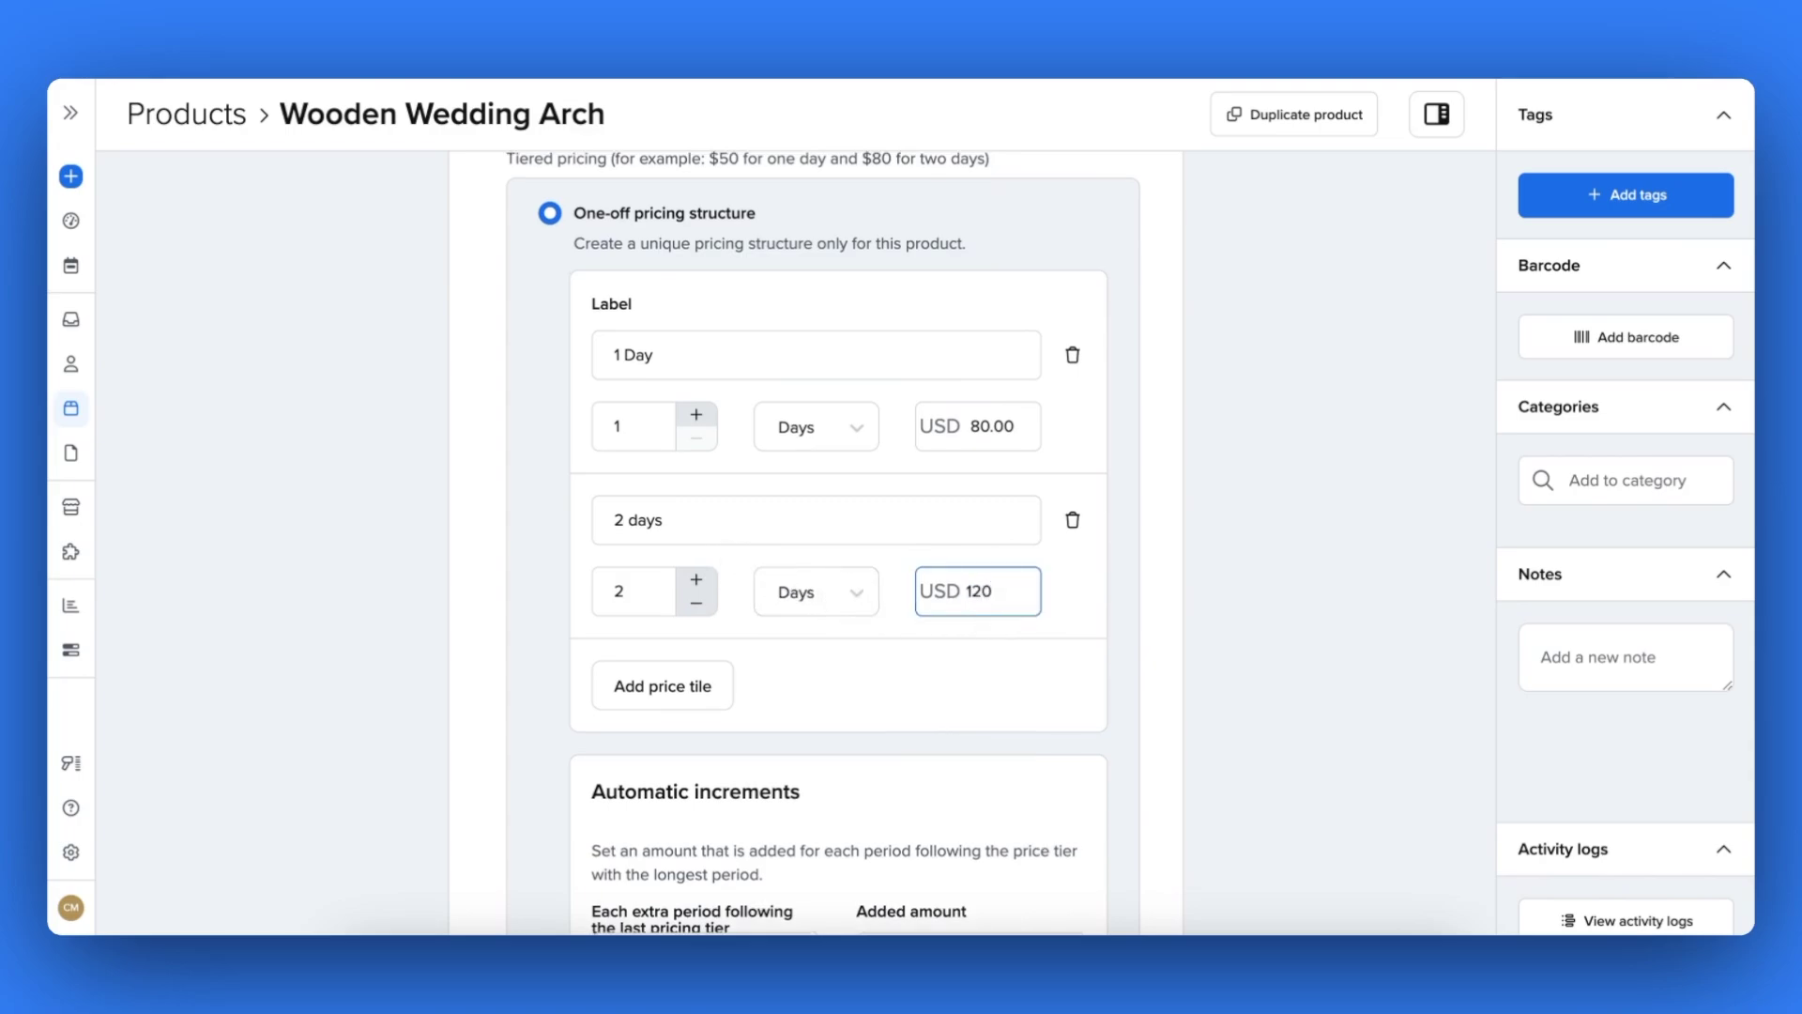
text(.00)
click(663, 686)
scroll(708, 723, down, 1)
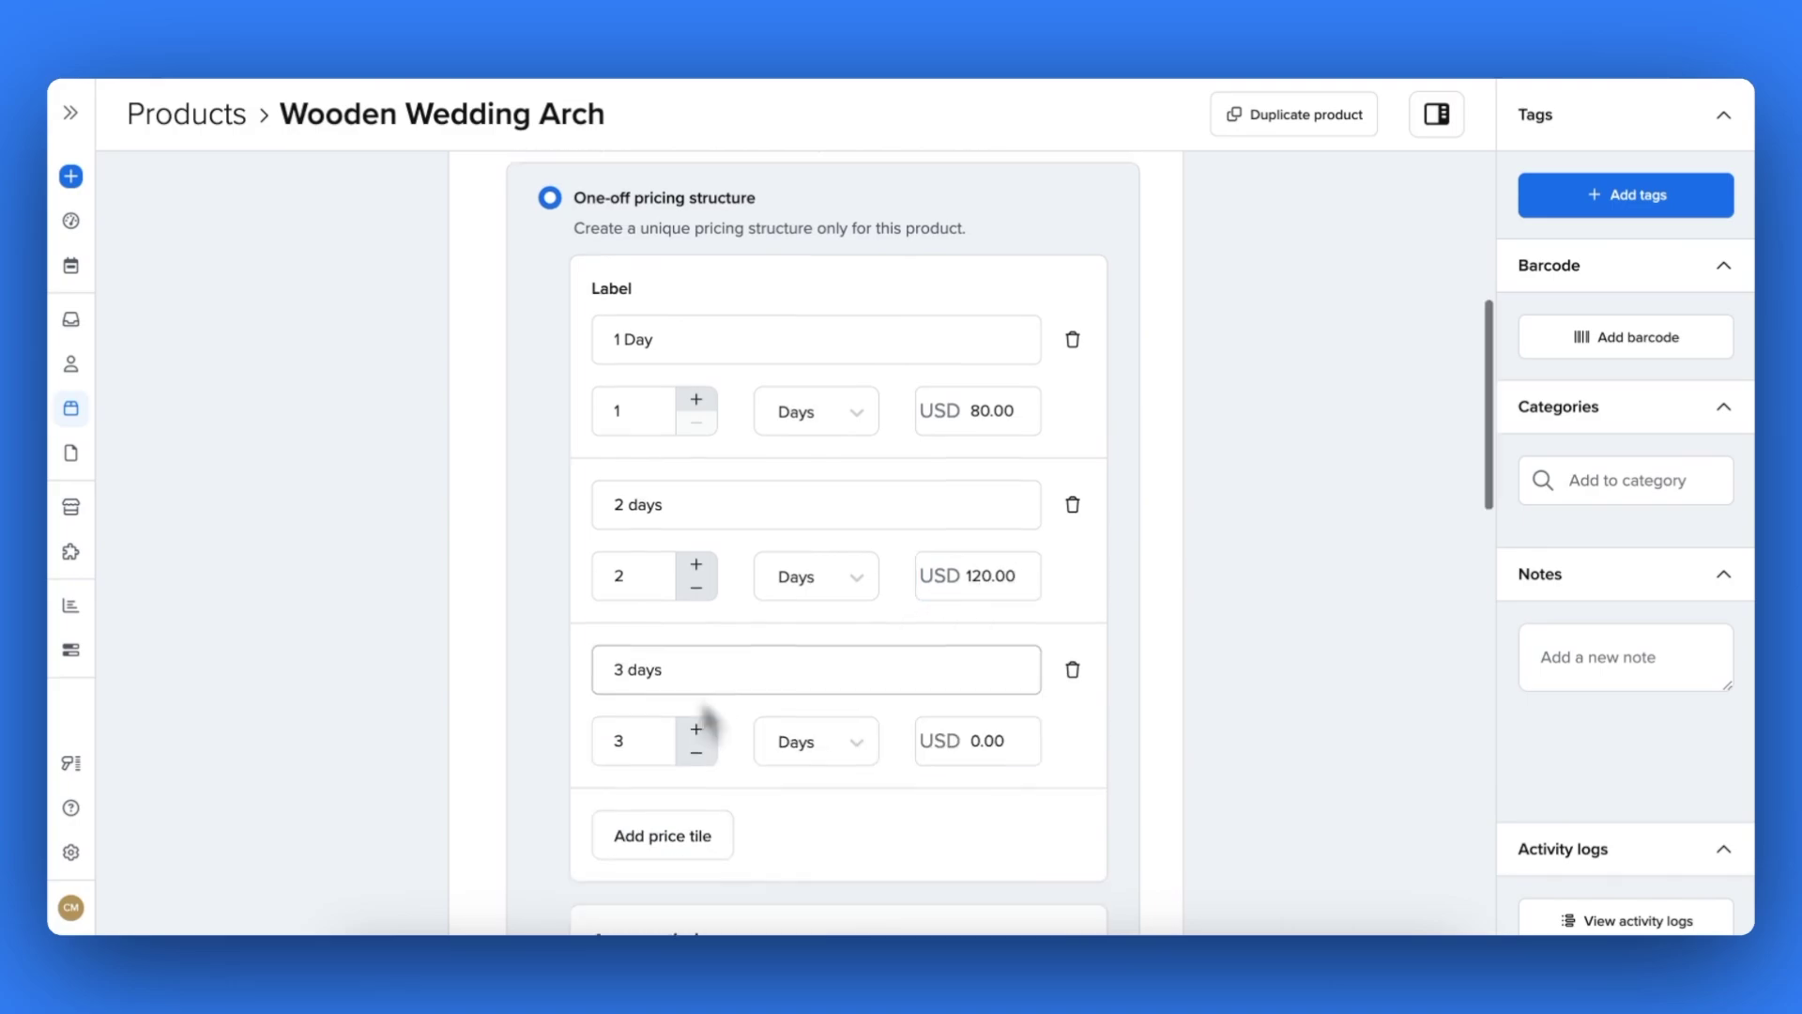
click(976, 690)
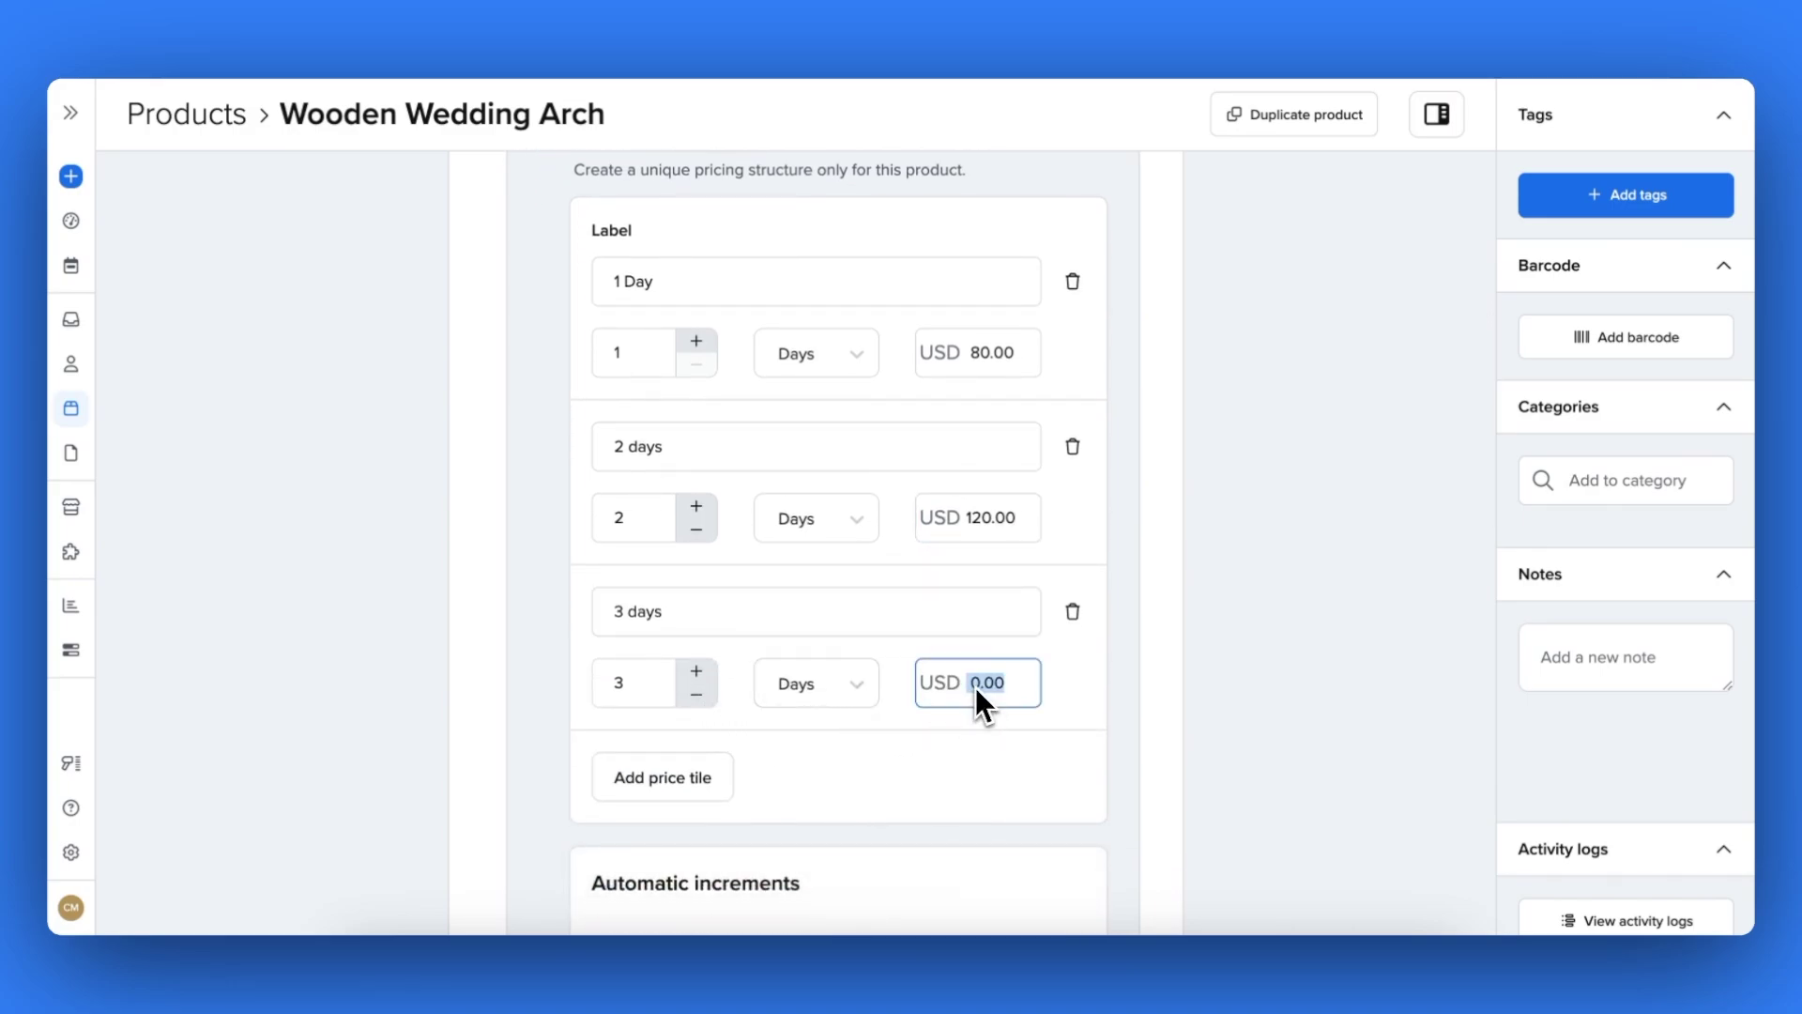
text(16)
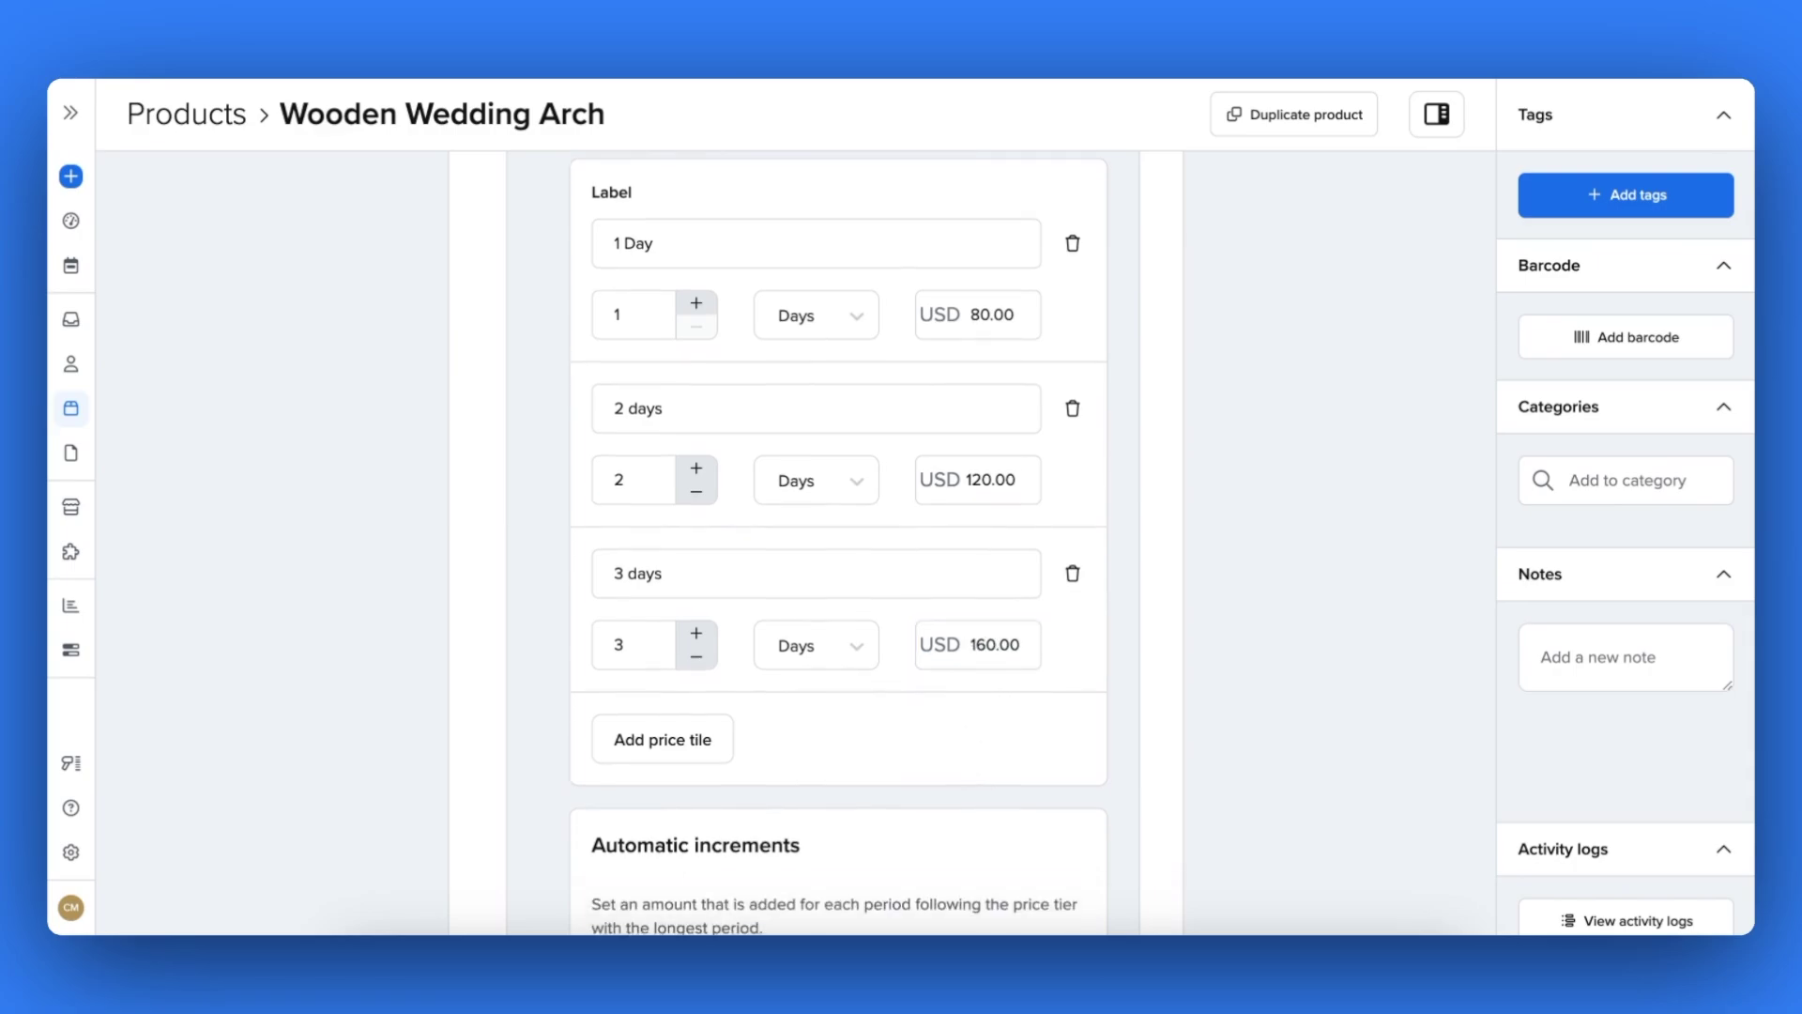
- Keep the 3-day tier in days and add USD 40 per extra day
scroll(958, 787, down, 1)
click(859, 644)
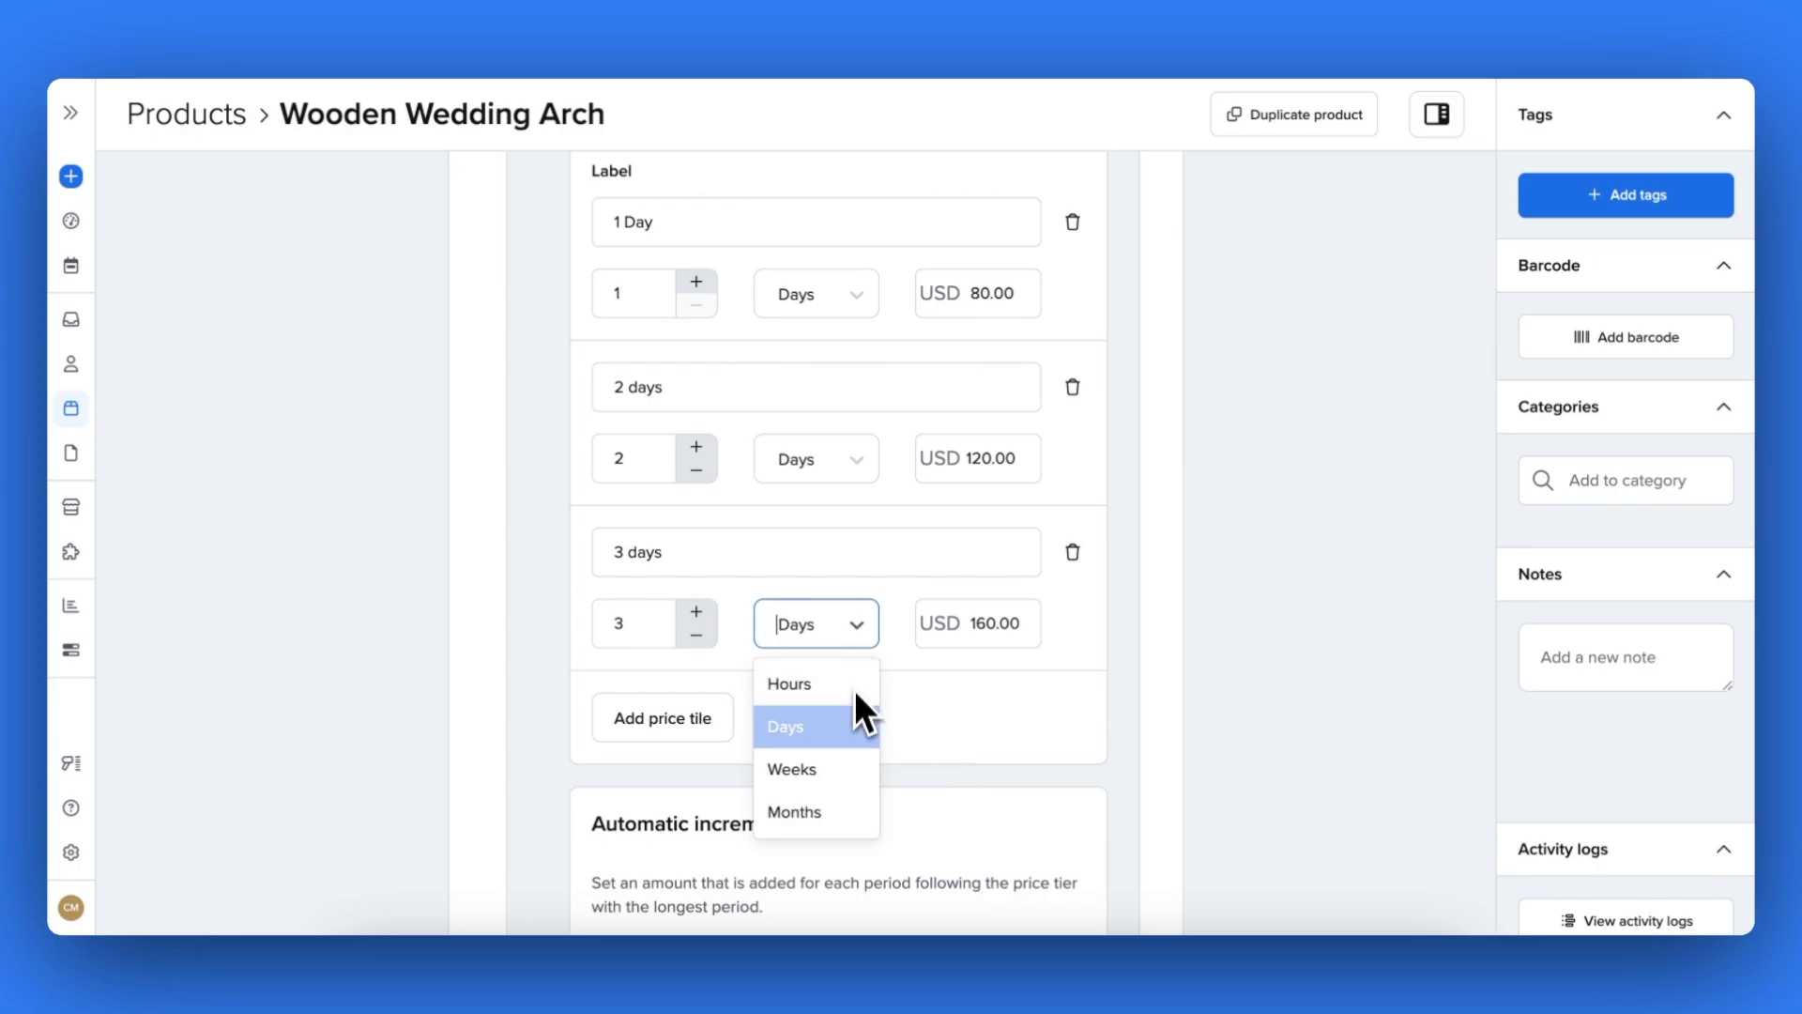
click(915, 752)
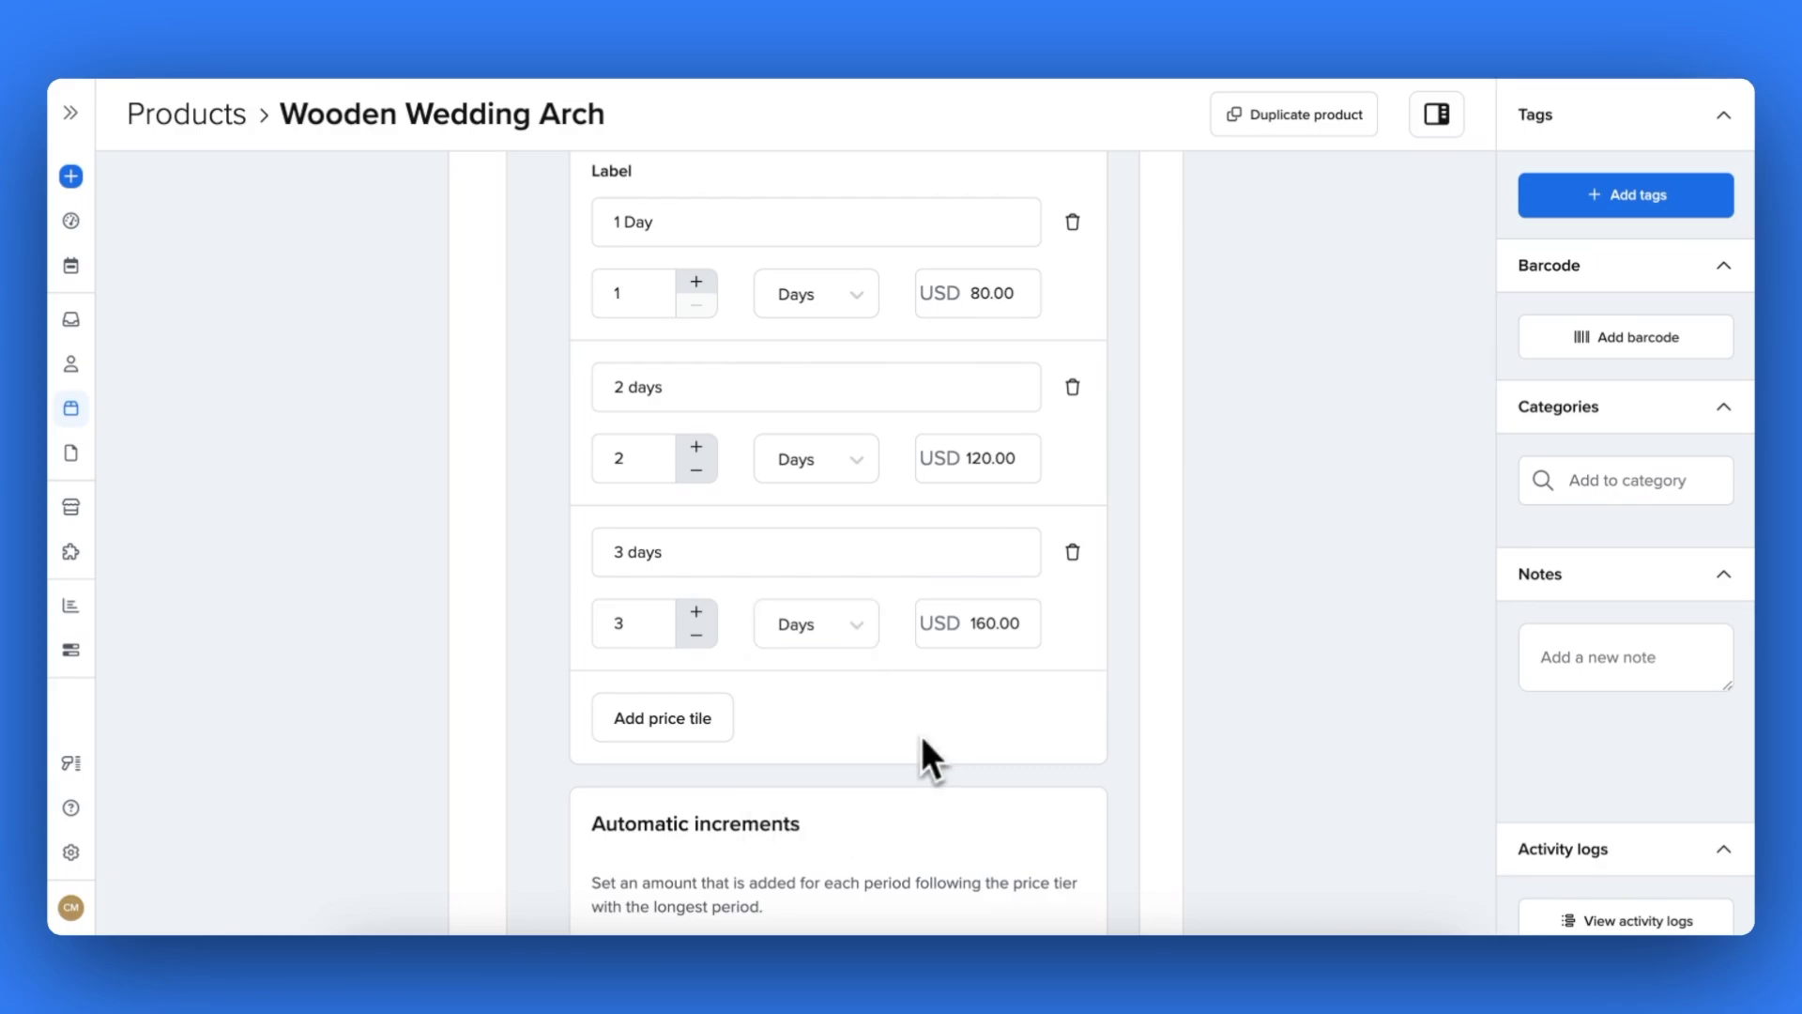
scroll(914, 740, down, 4)
click(809, 742)
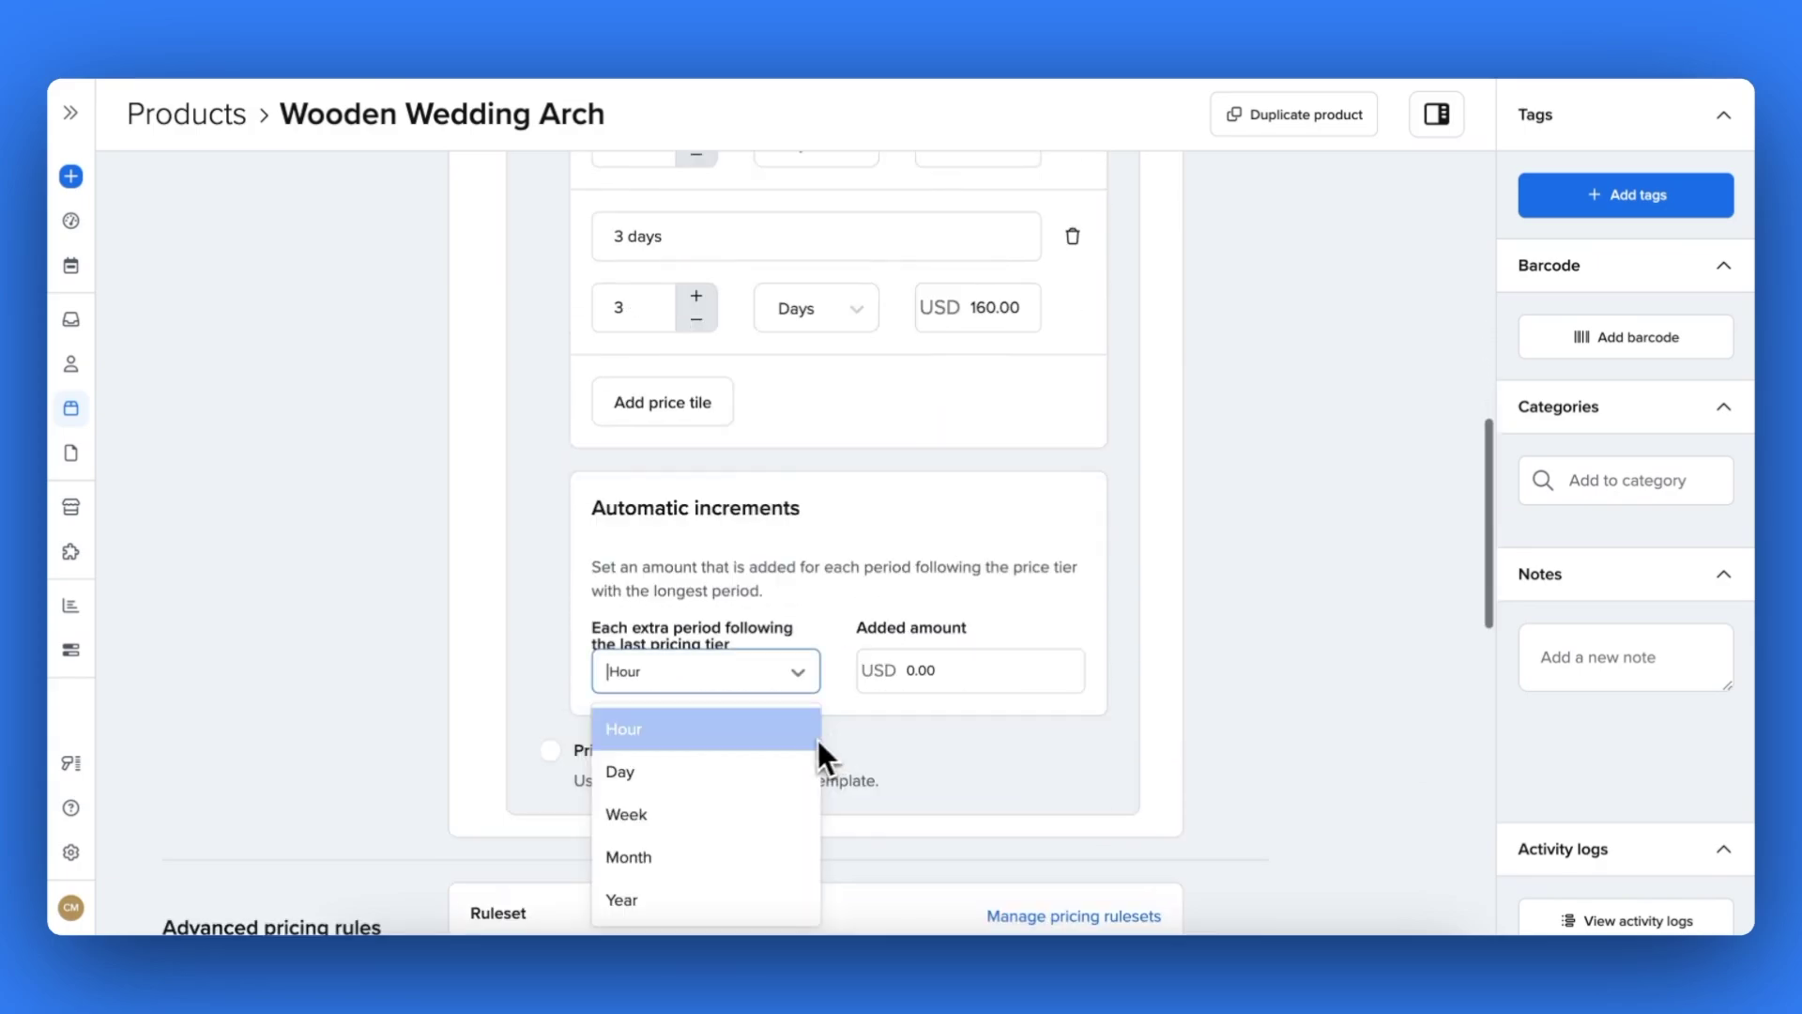
click(777, 766)
click(903, 679)
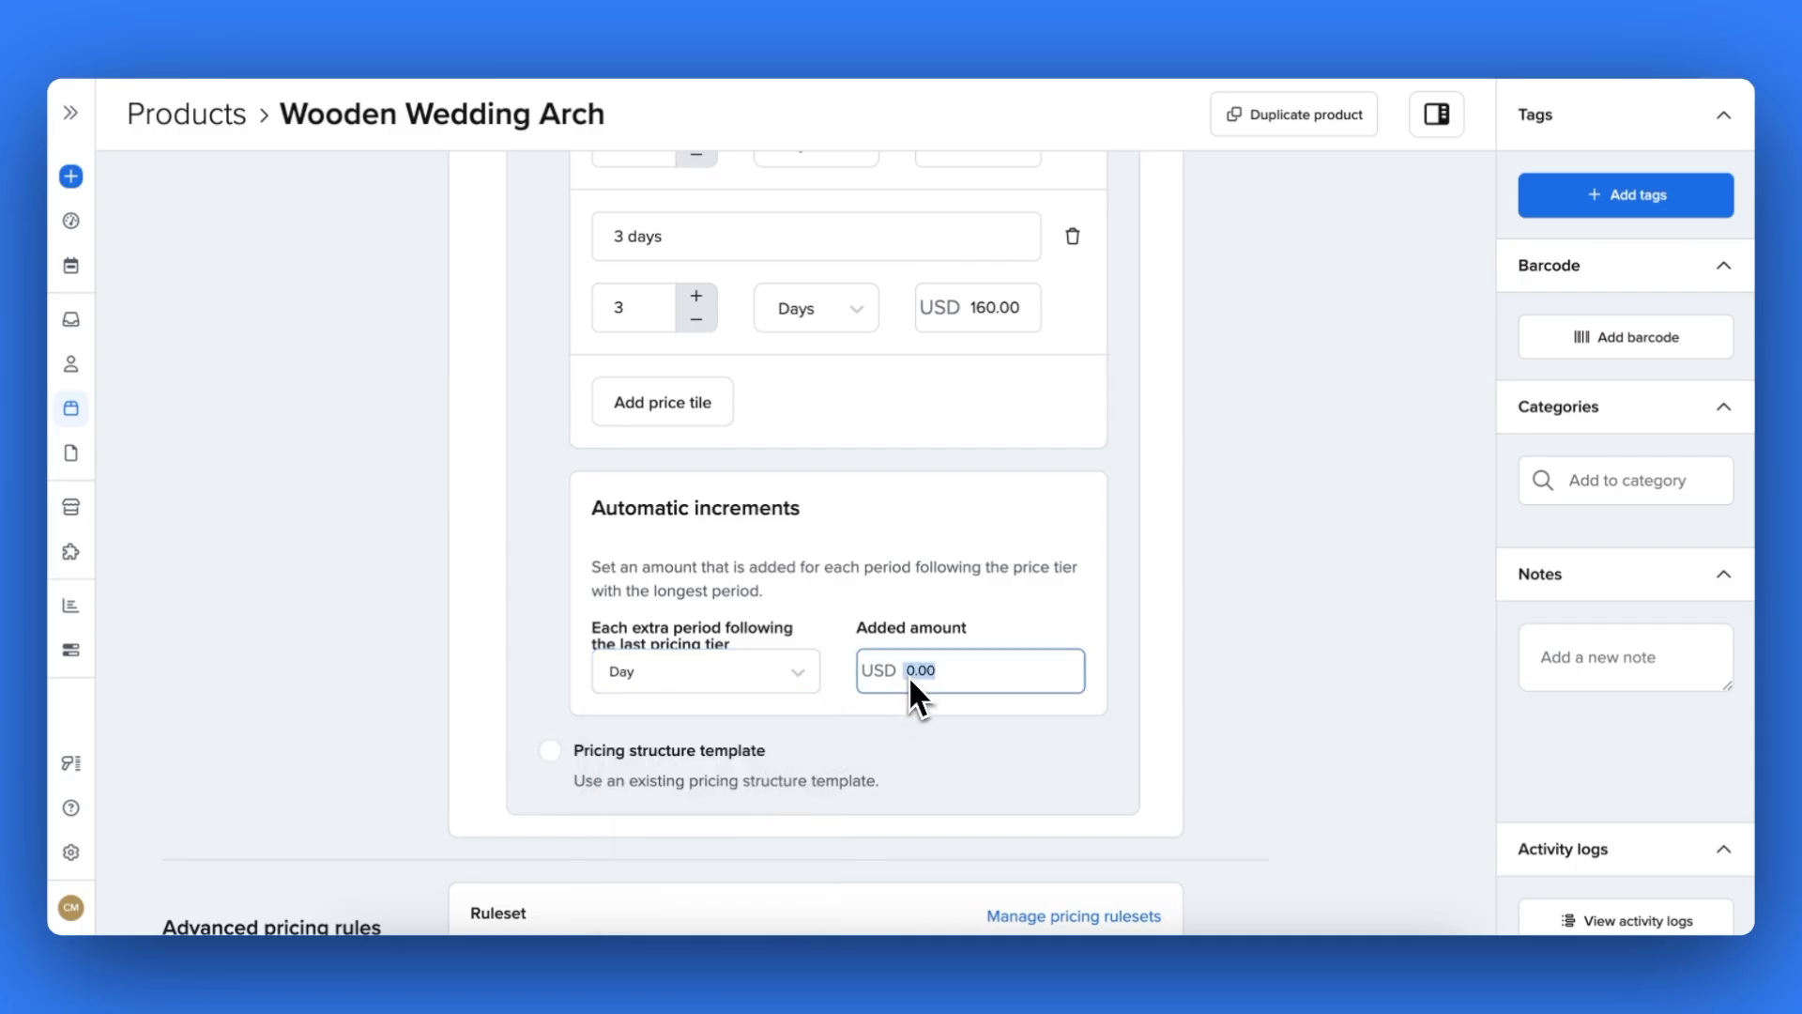
text(4)
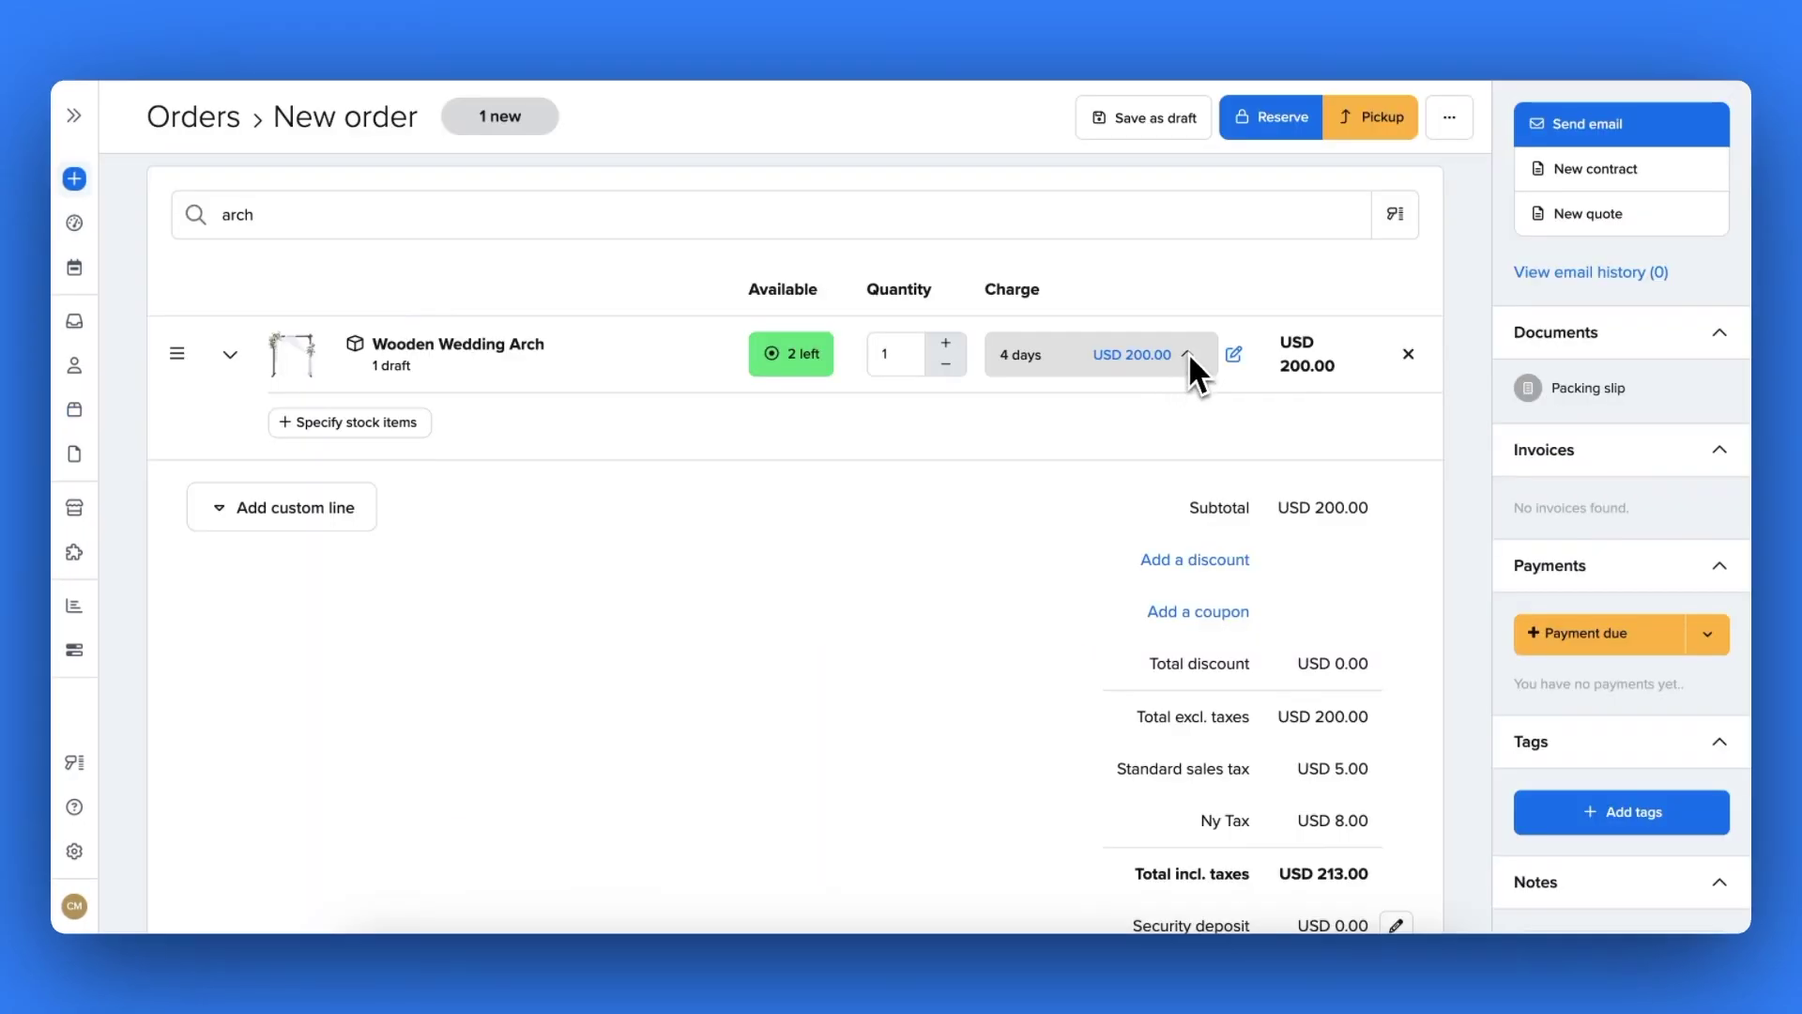
click(1188, 354)
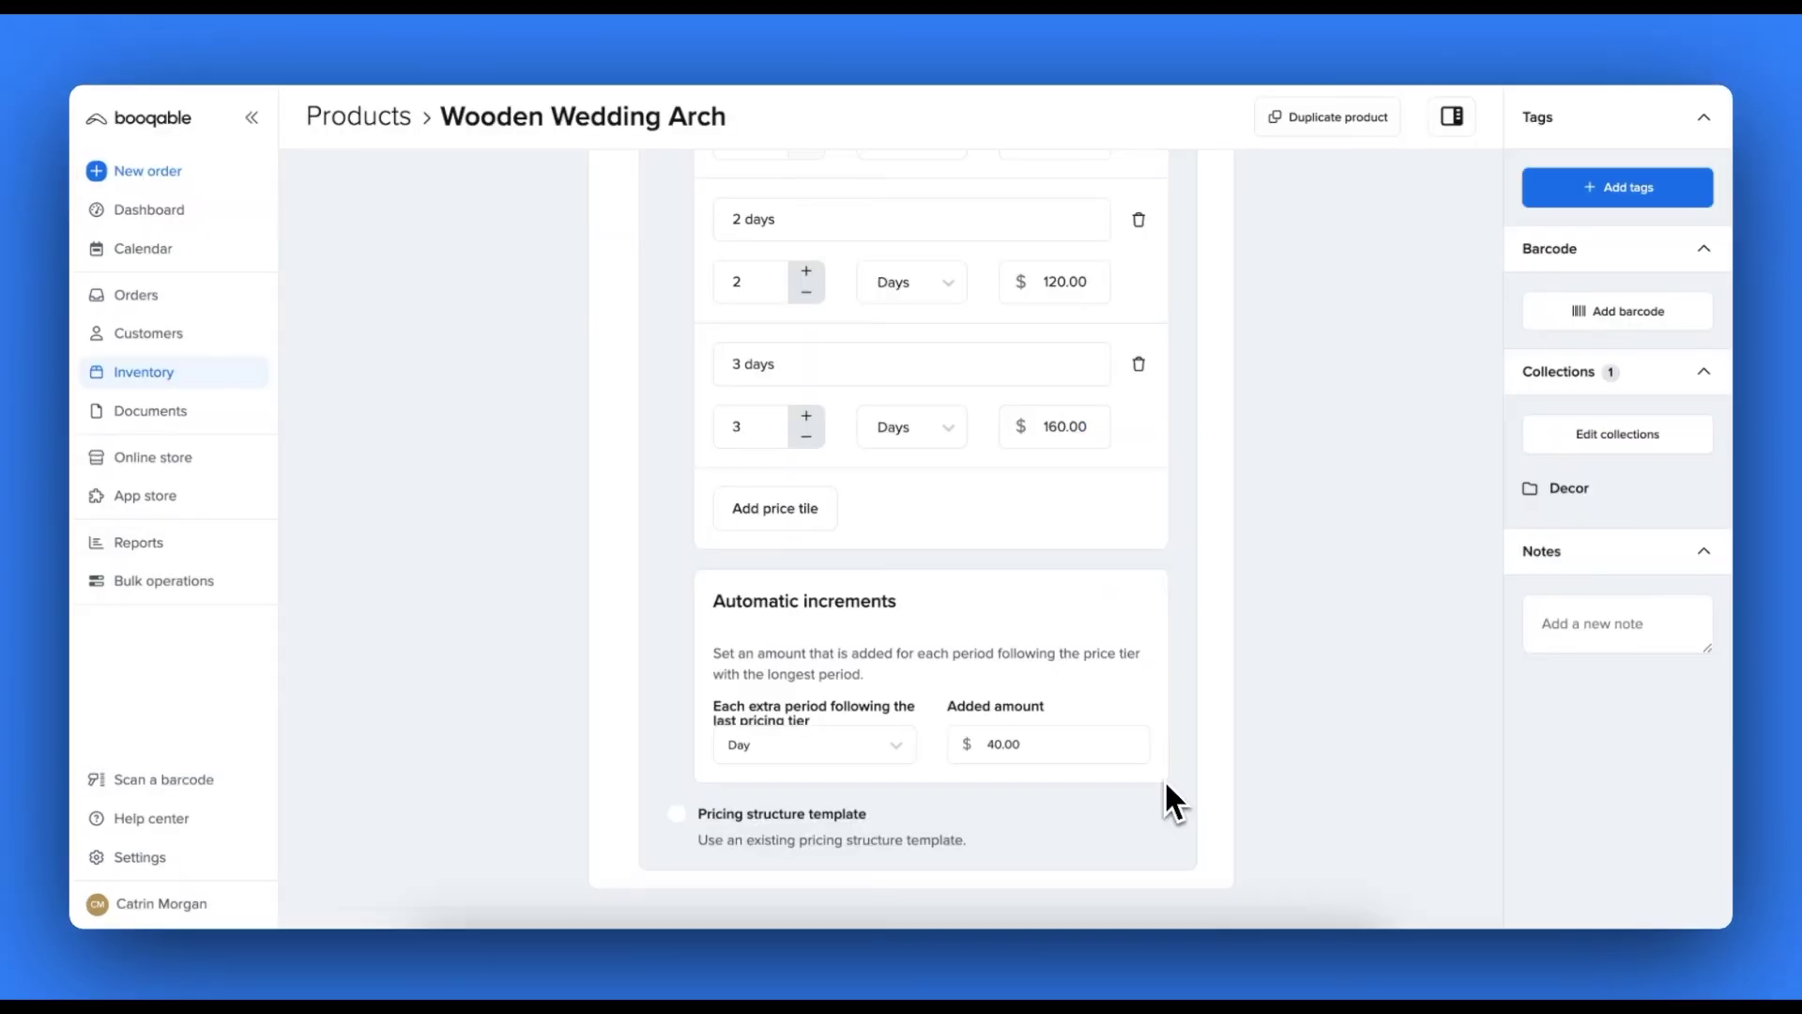
- Apply the All products pricing structure template to the arch's USD 80.00 base price
click(681, 817)
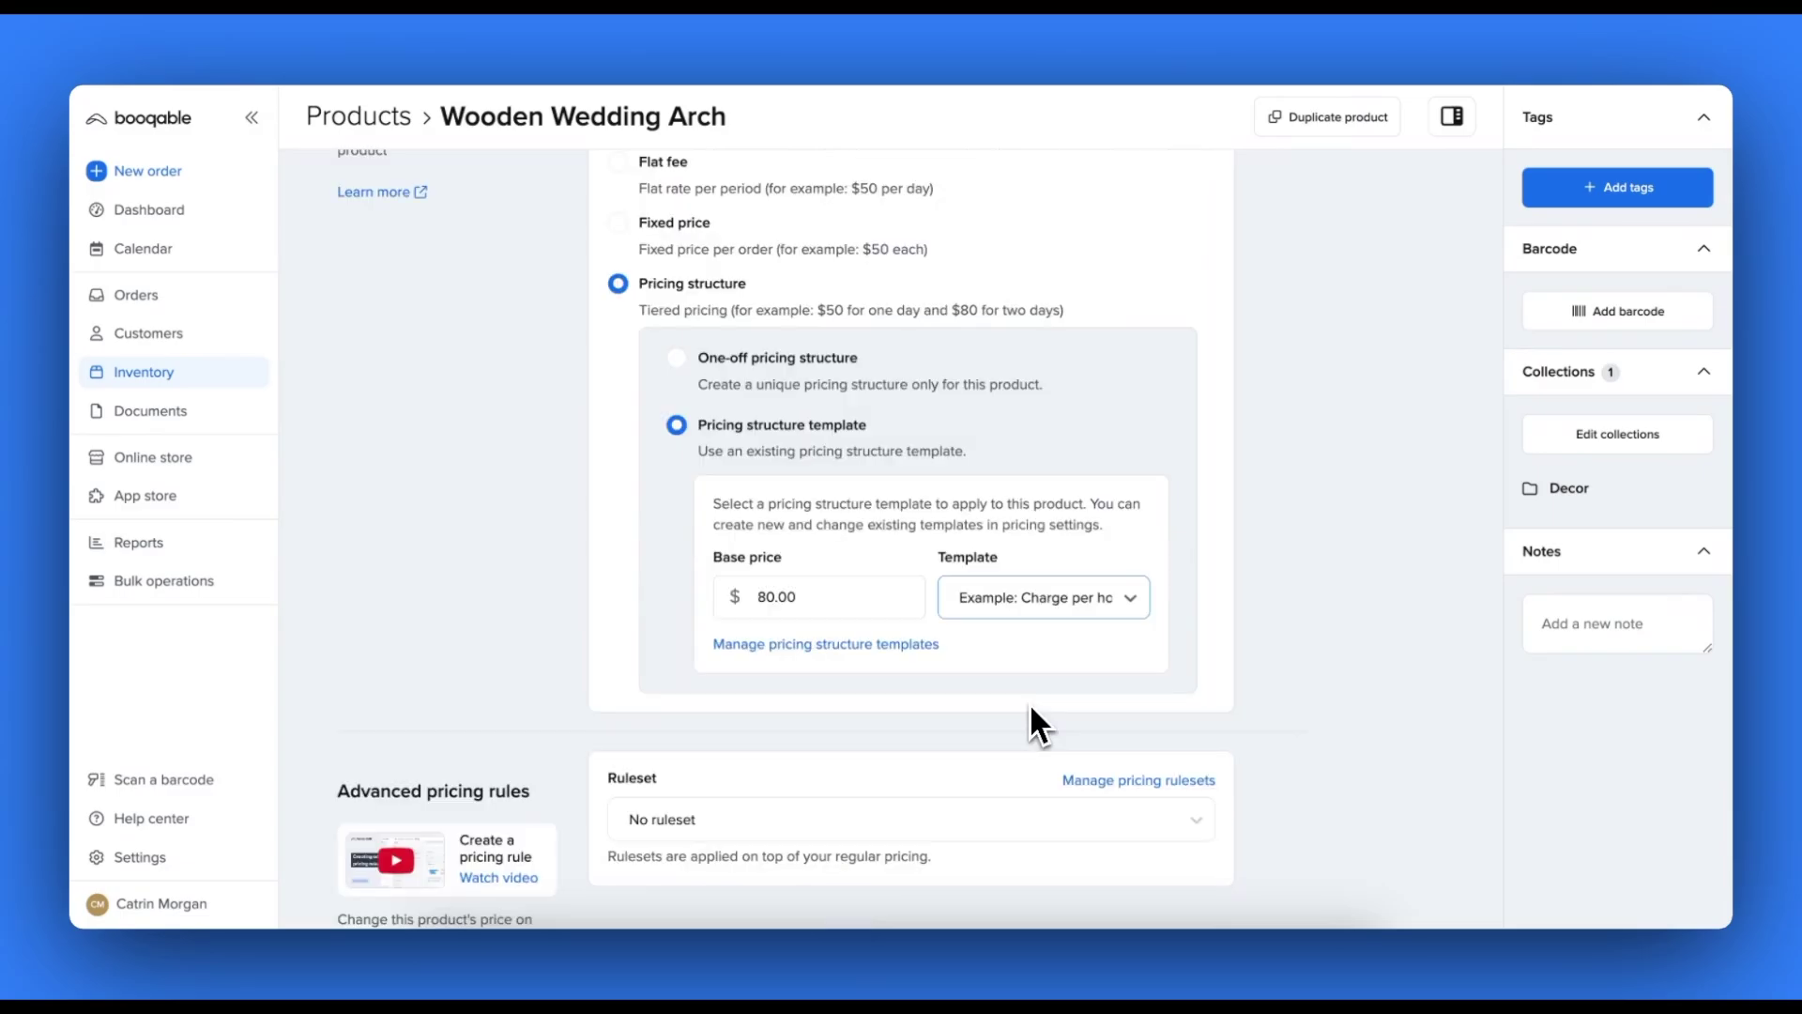
click(1049, 612)
scroll(1046, 731, down, 1)
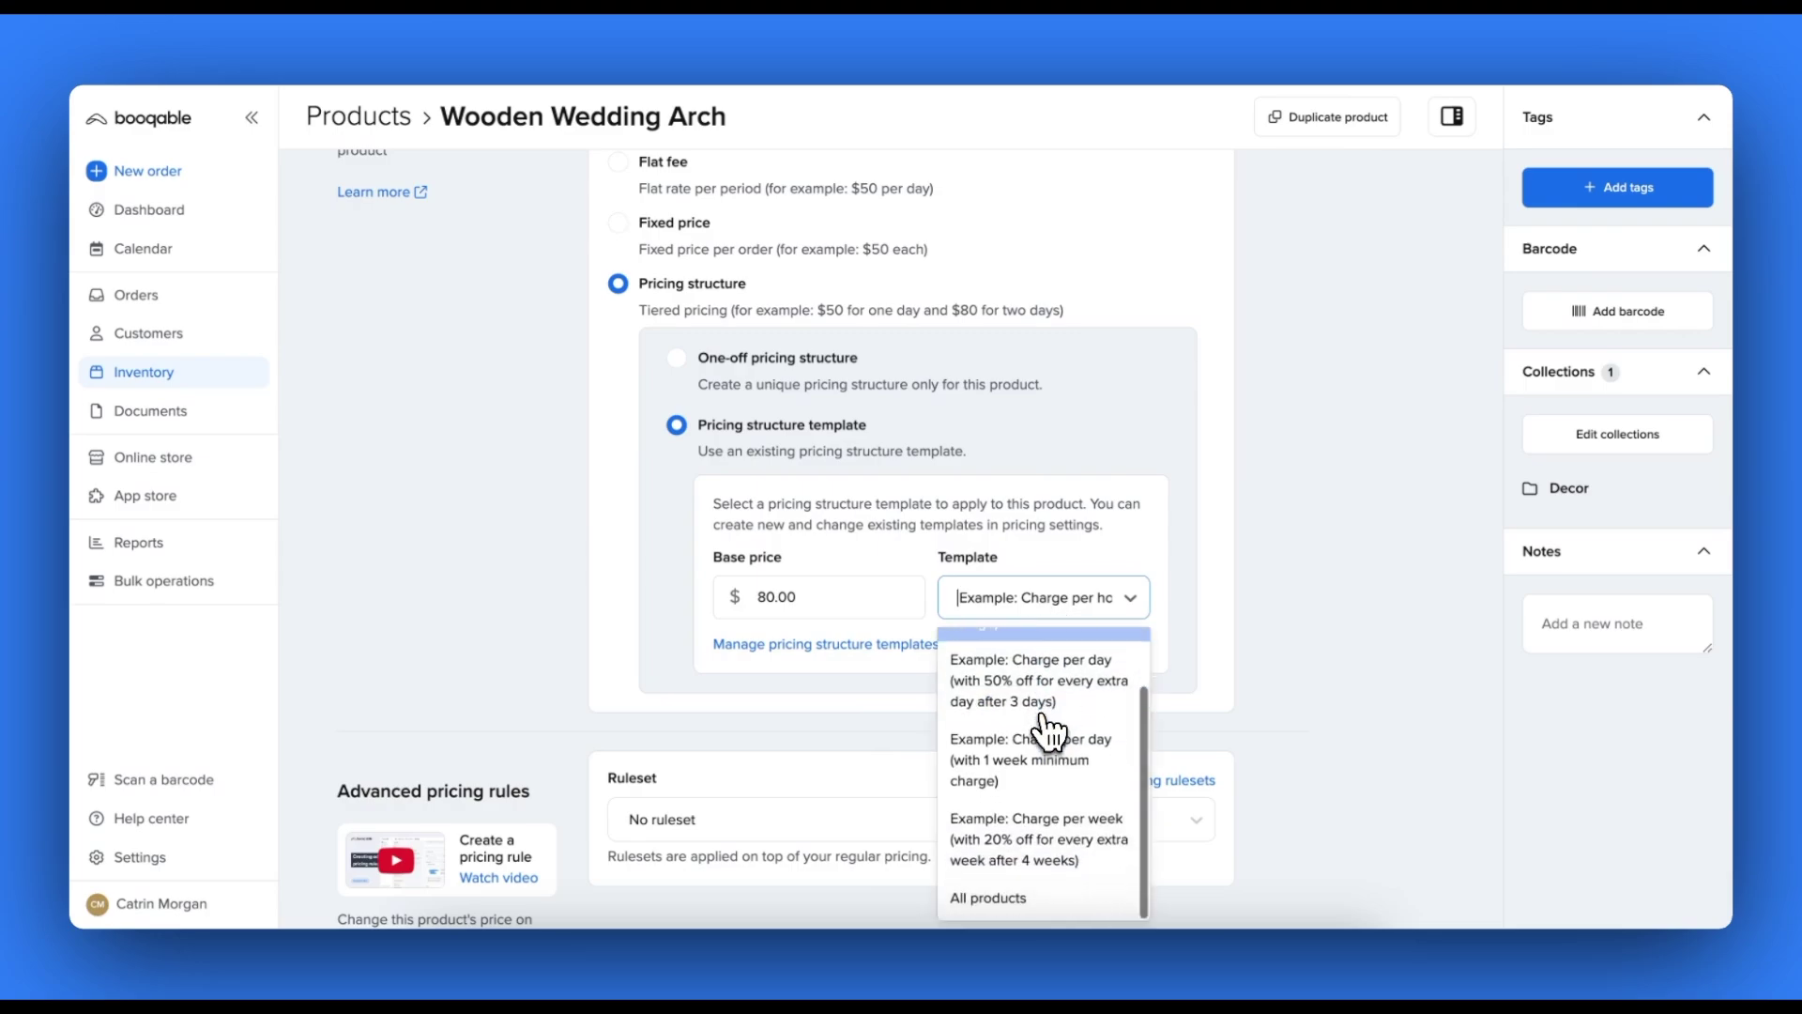
click(1087, 907)
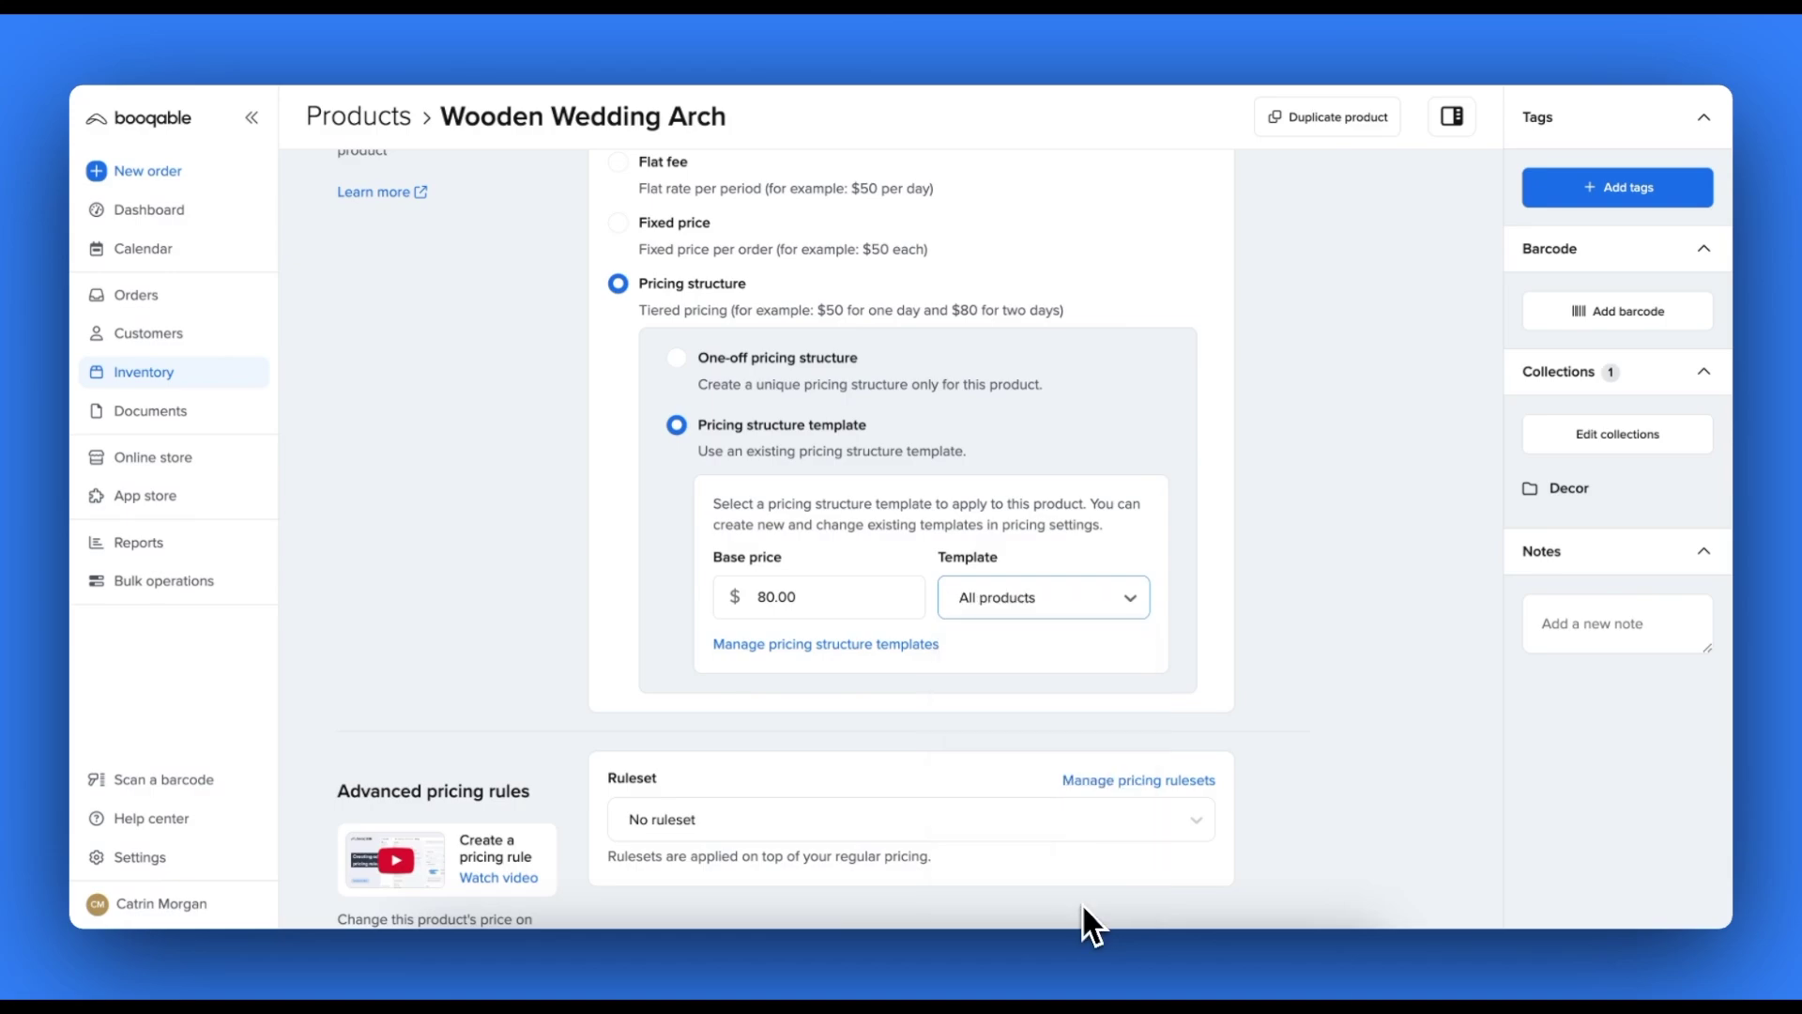
scroll(1083, 907, down, 7)
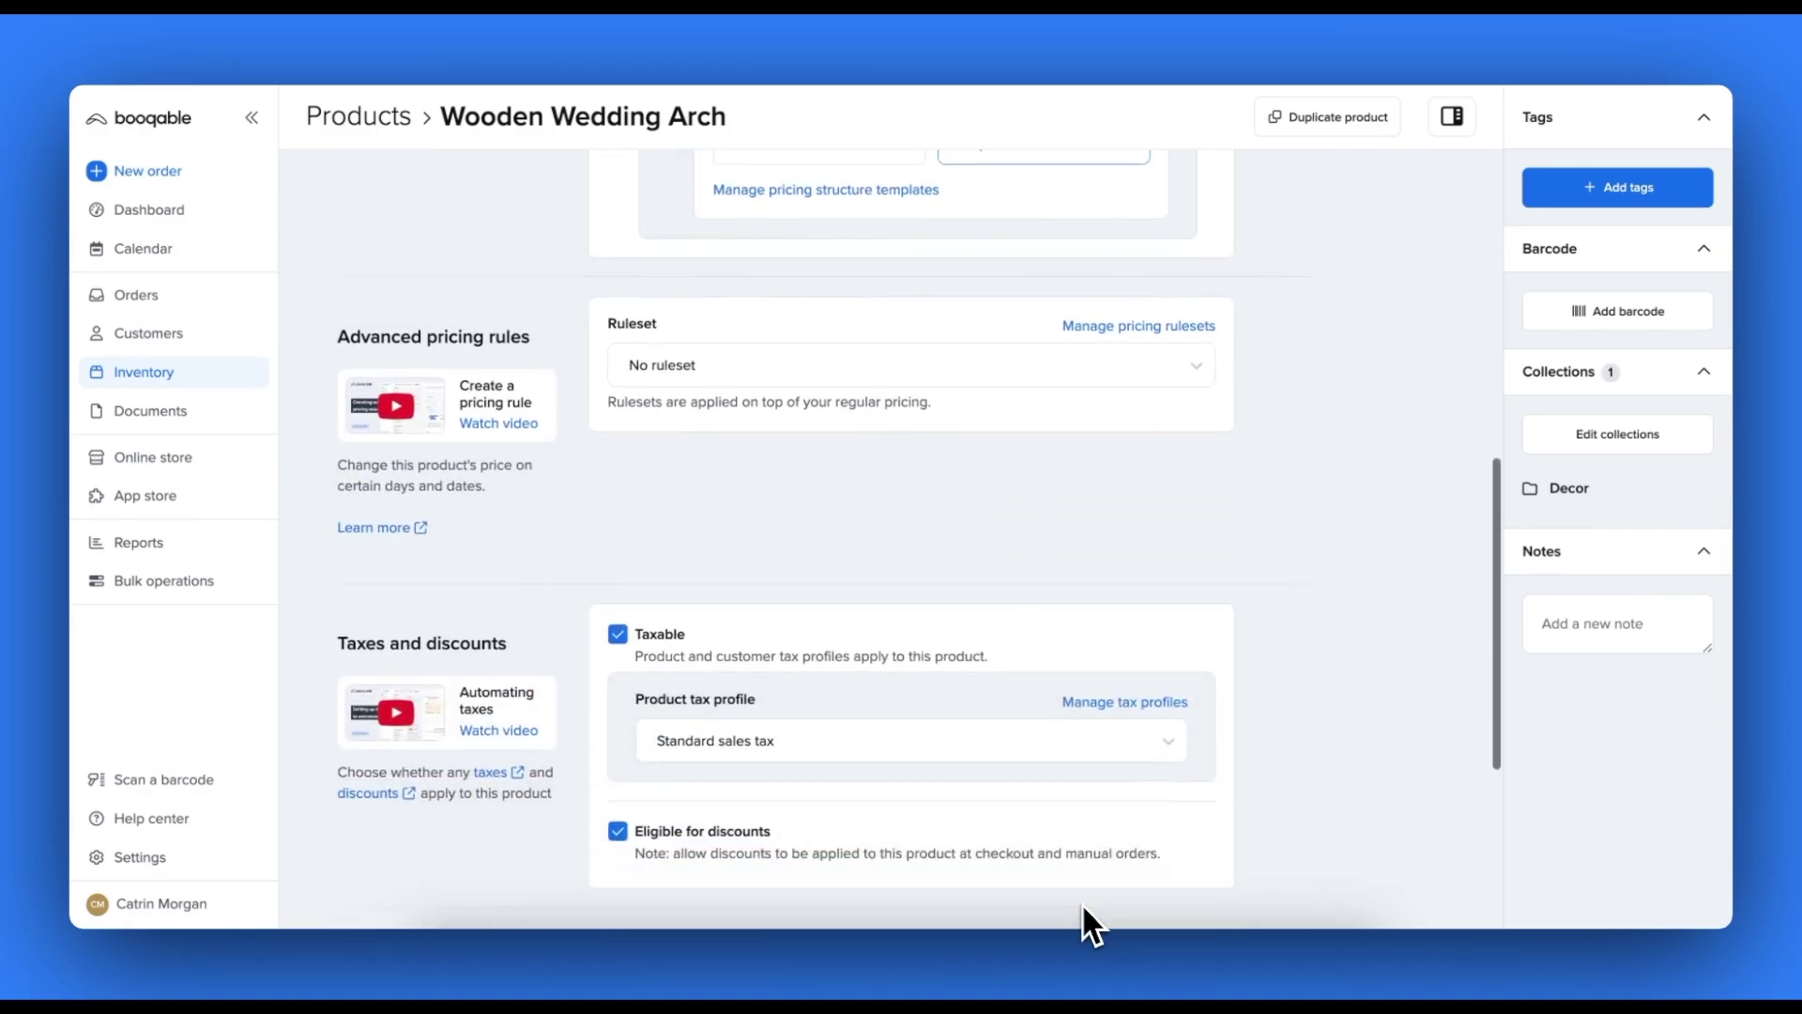
- Apply the Weekend increase in price ruleset to the Wooden Wedding Arch
scroll(1082, 903, down, 2)
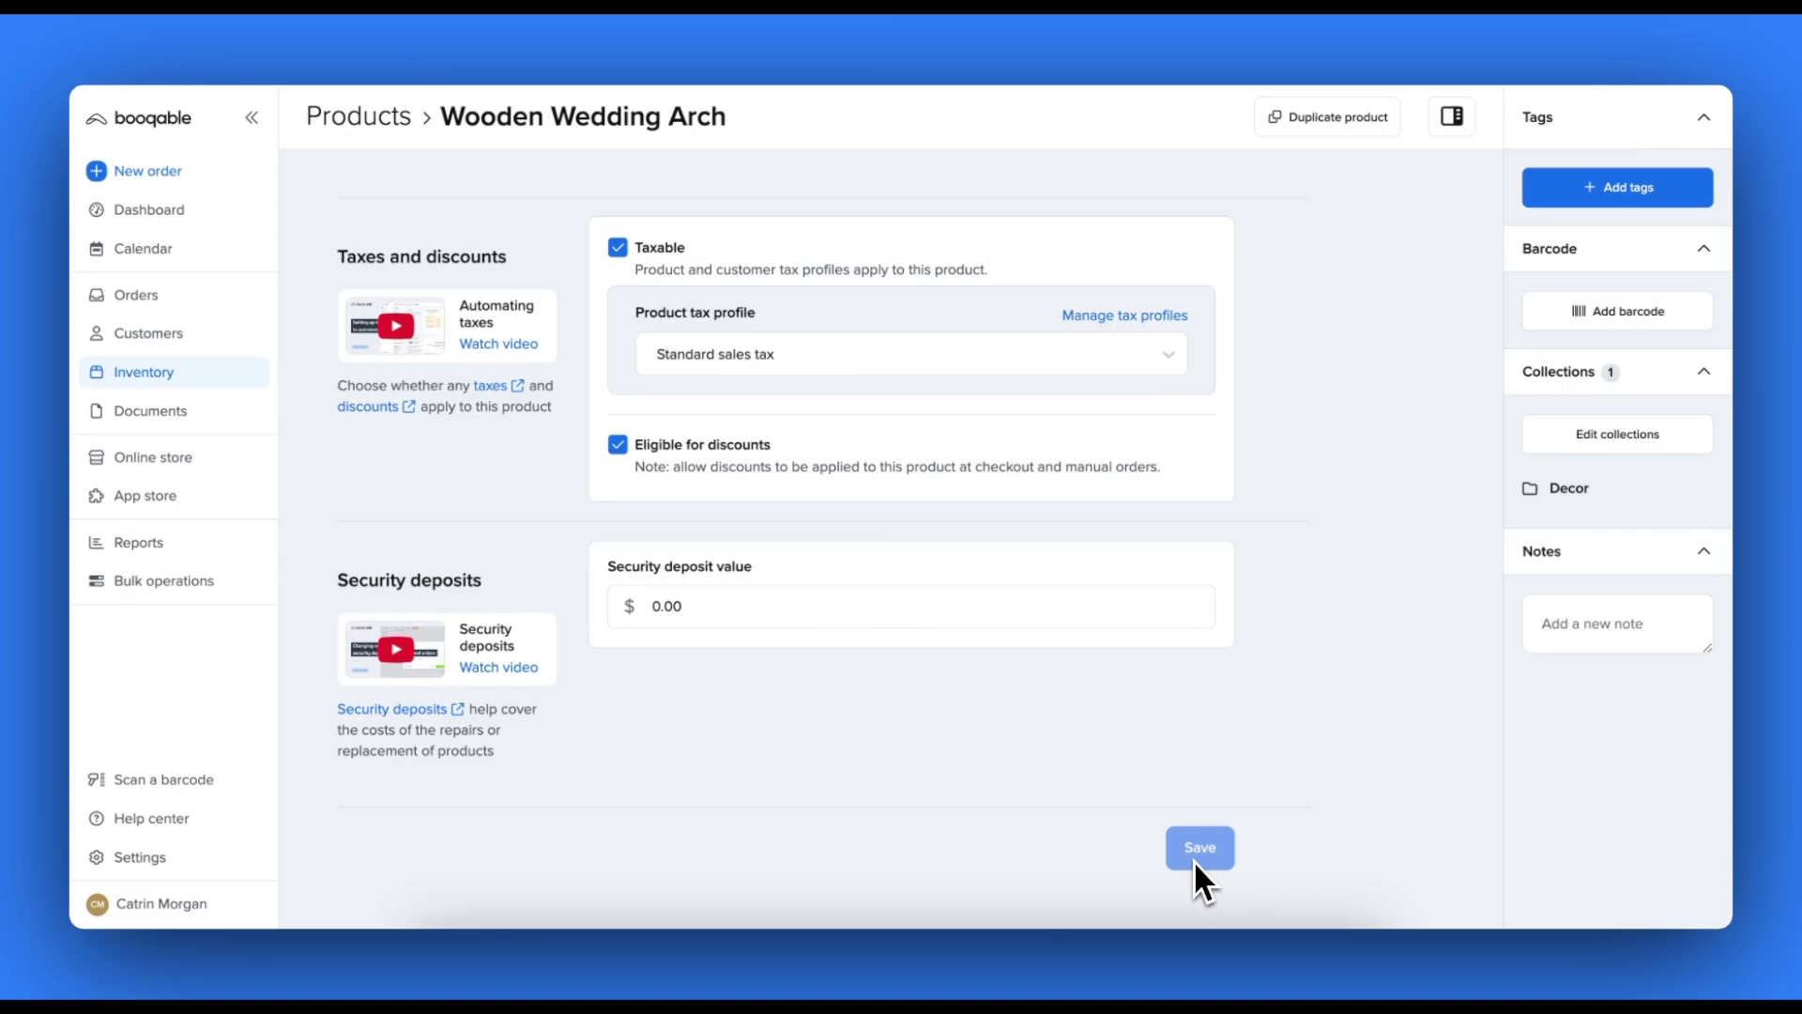
scroll(1192, 860, up, 4)
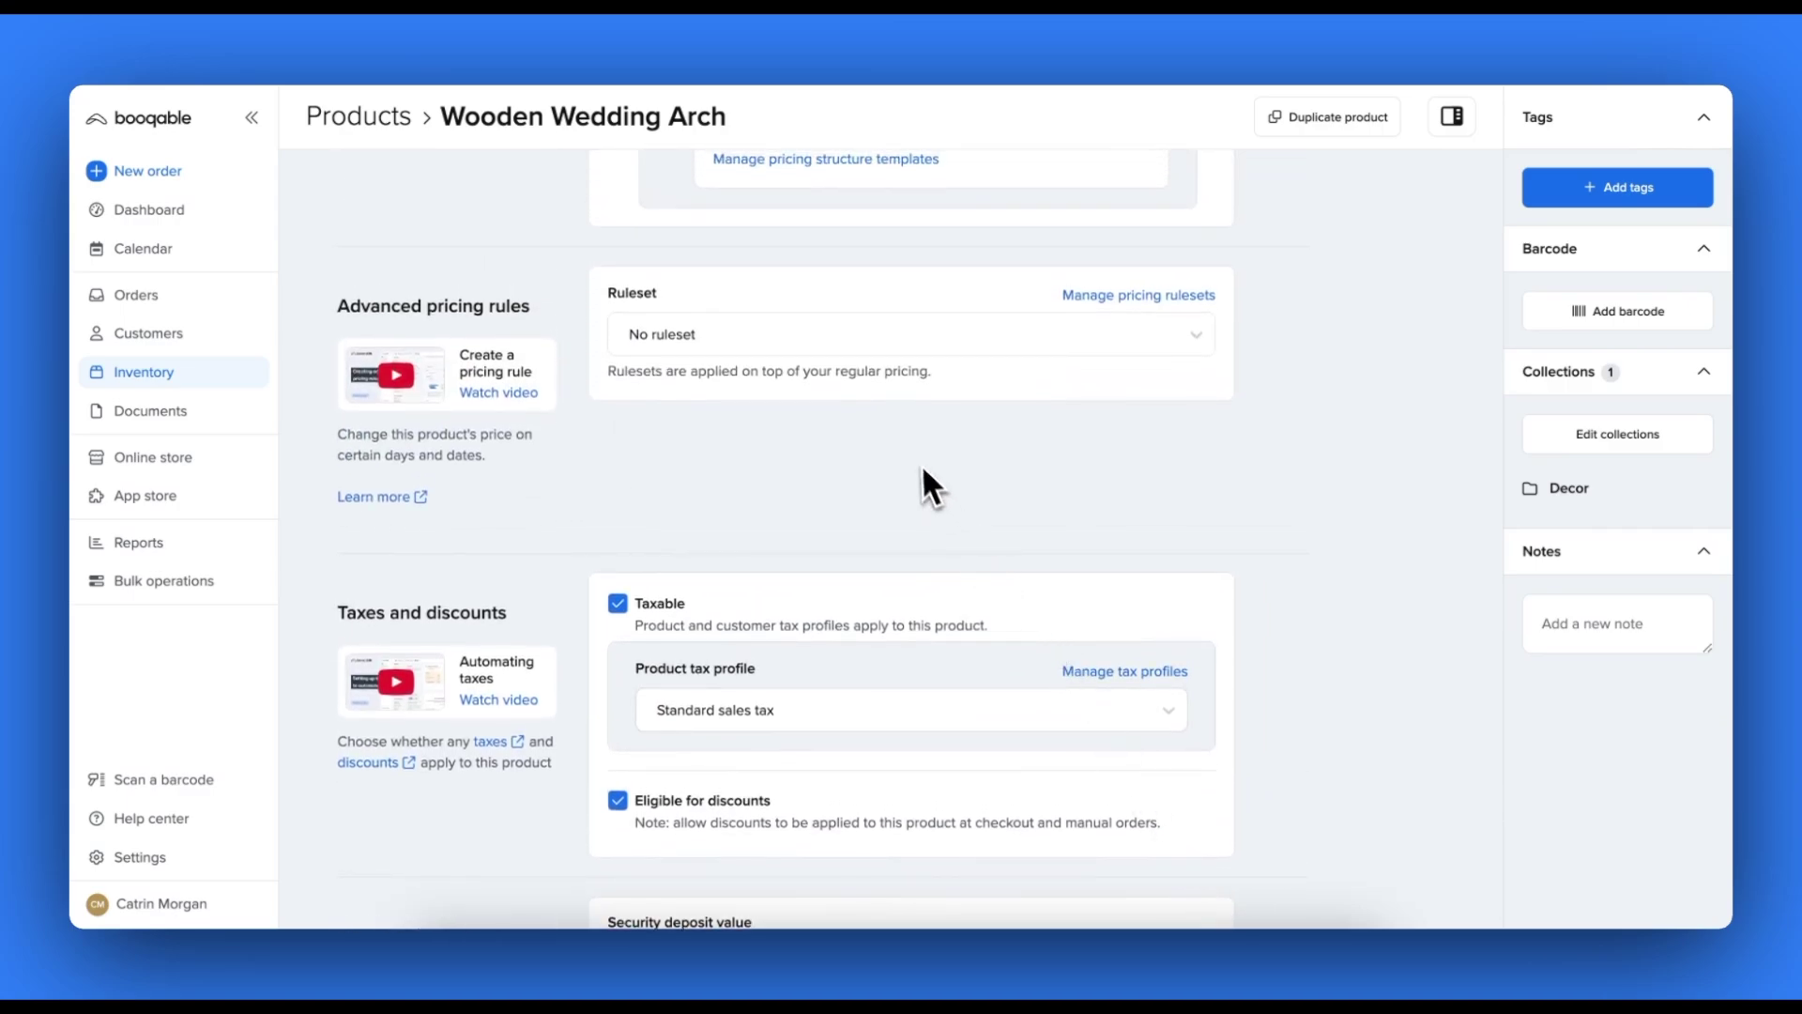
click(884, 349)
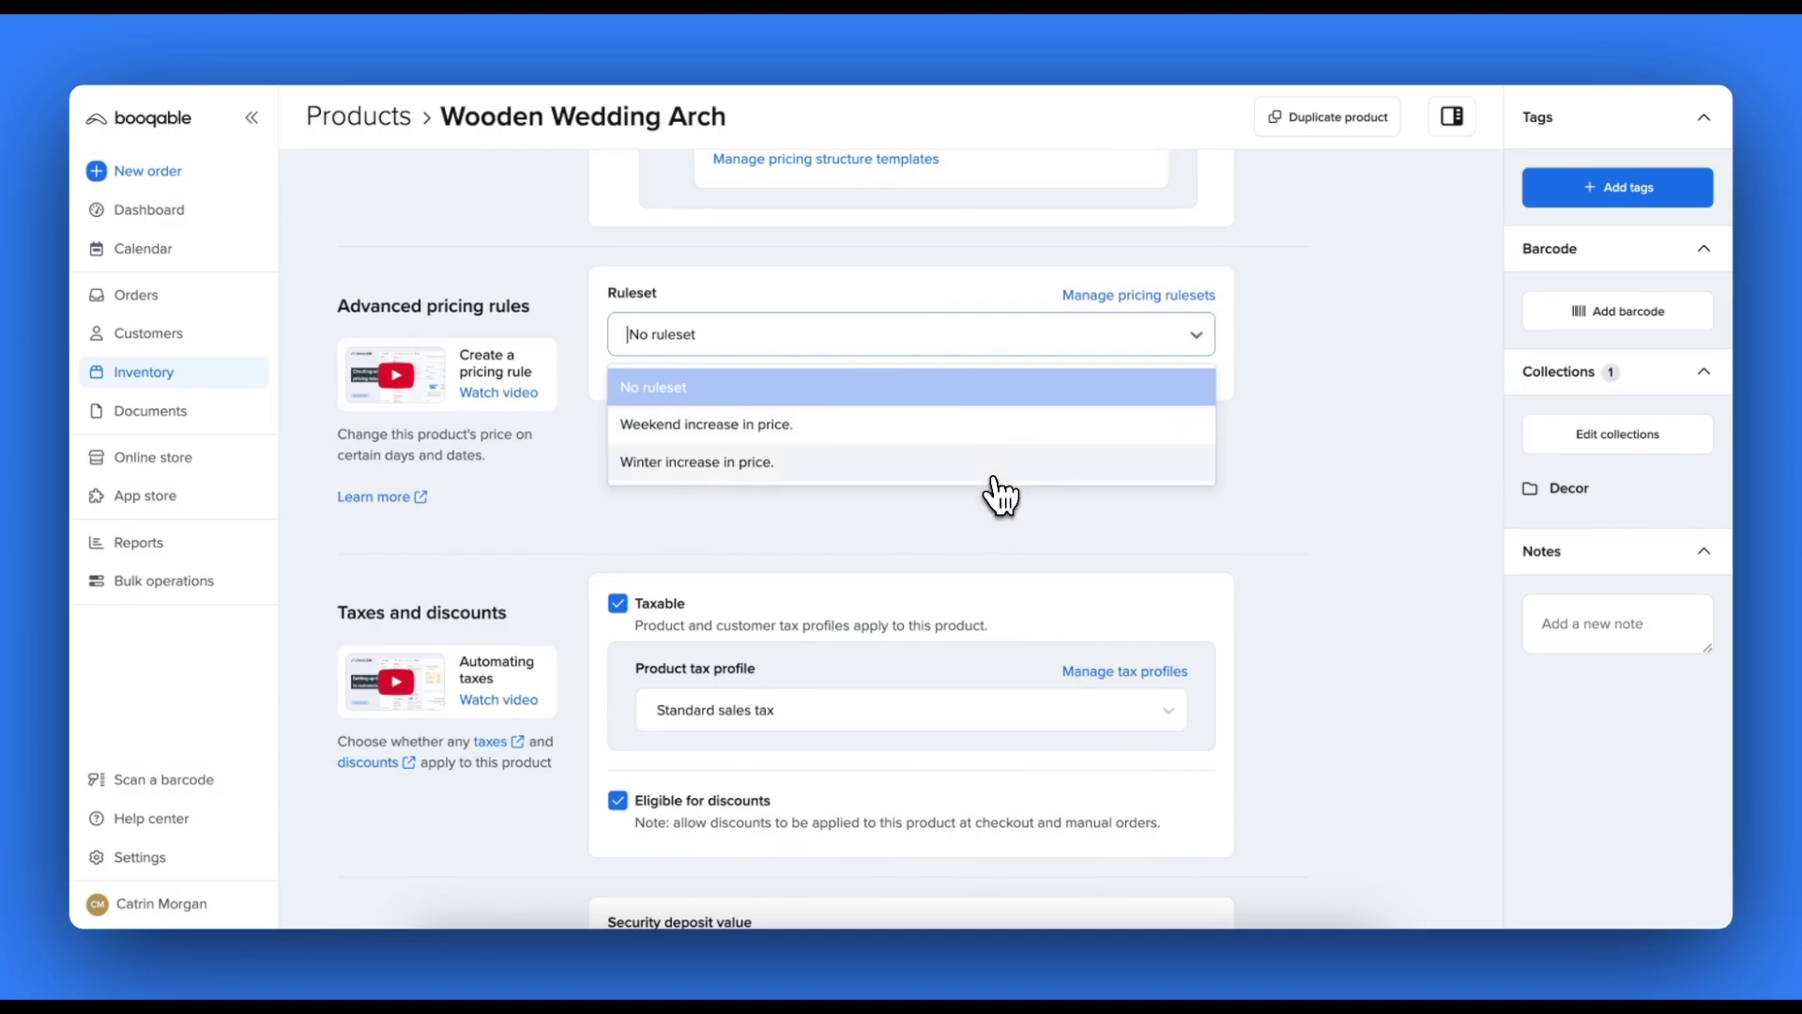
click(1001, 434)
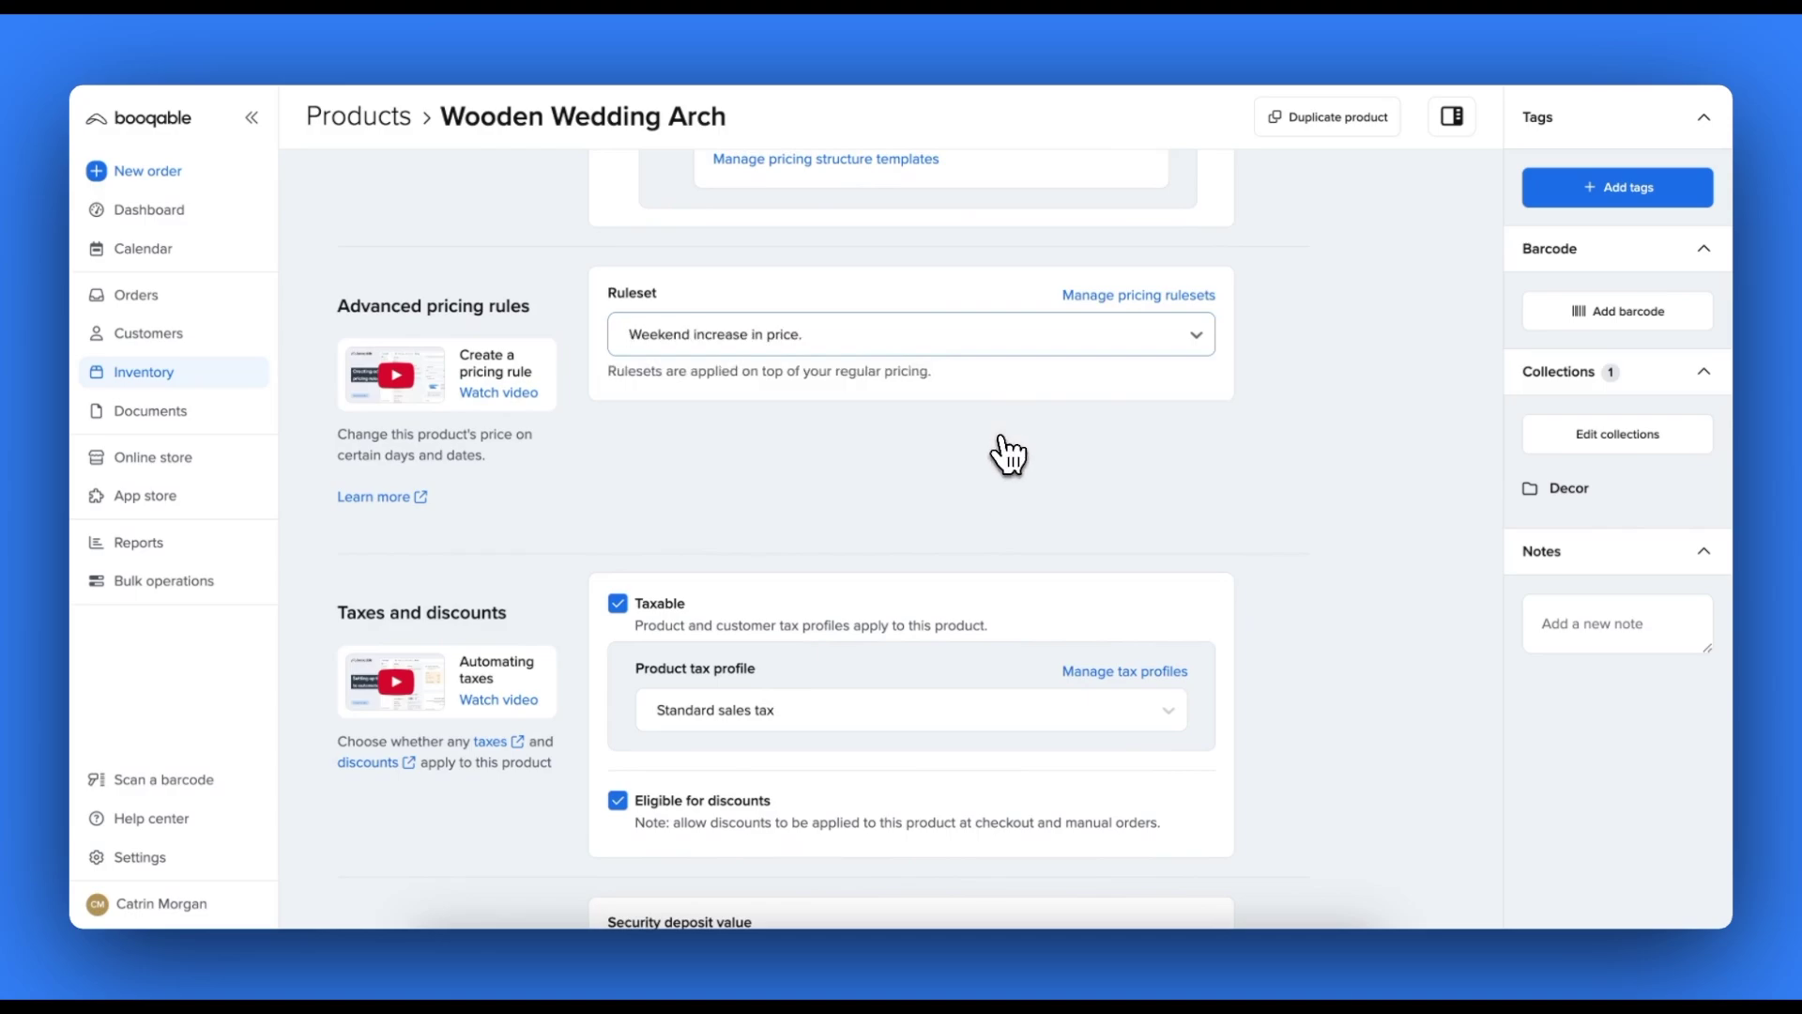
- Keep Standard sales tax, set a USD 30.00 security deposit, and save the pricing
scroll(1009, 456, down, 3)
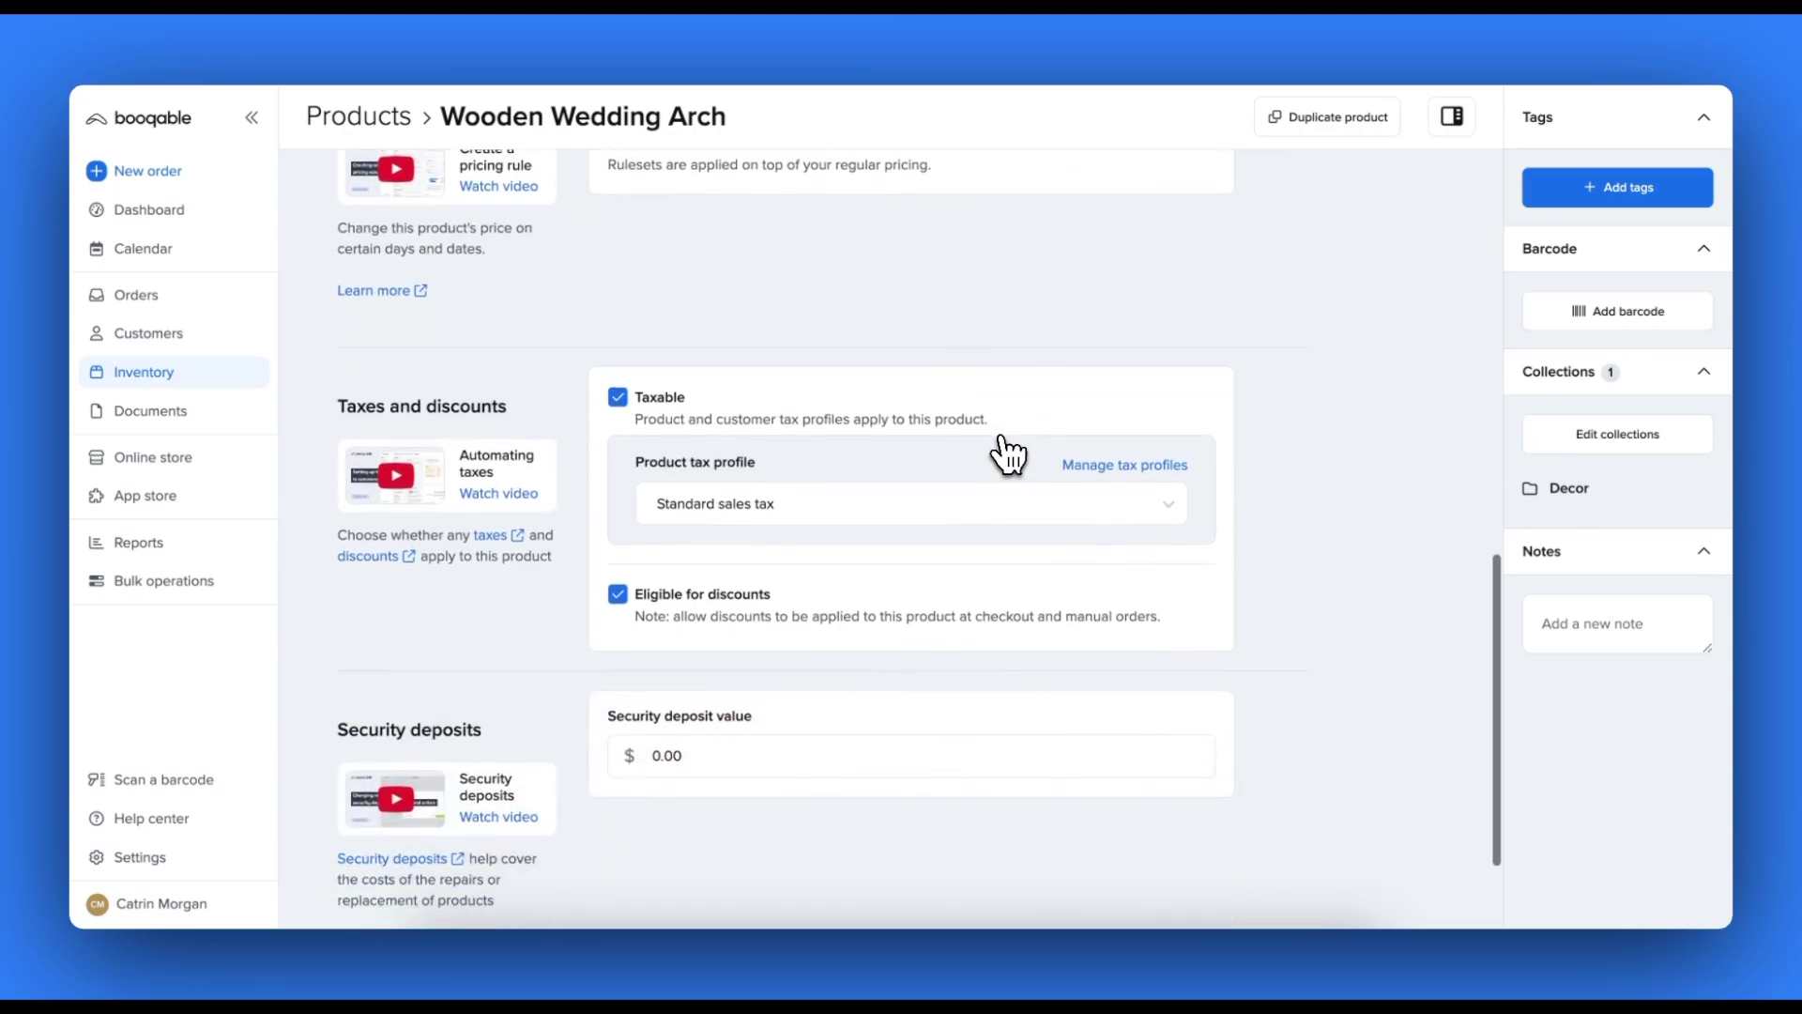
click(1171, 507)
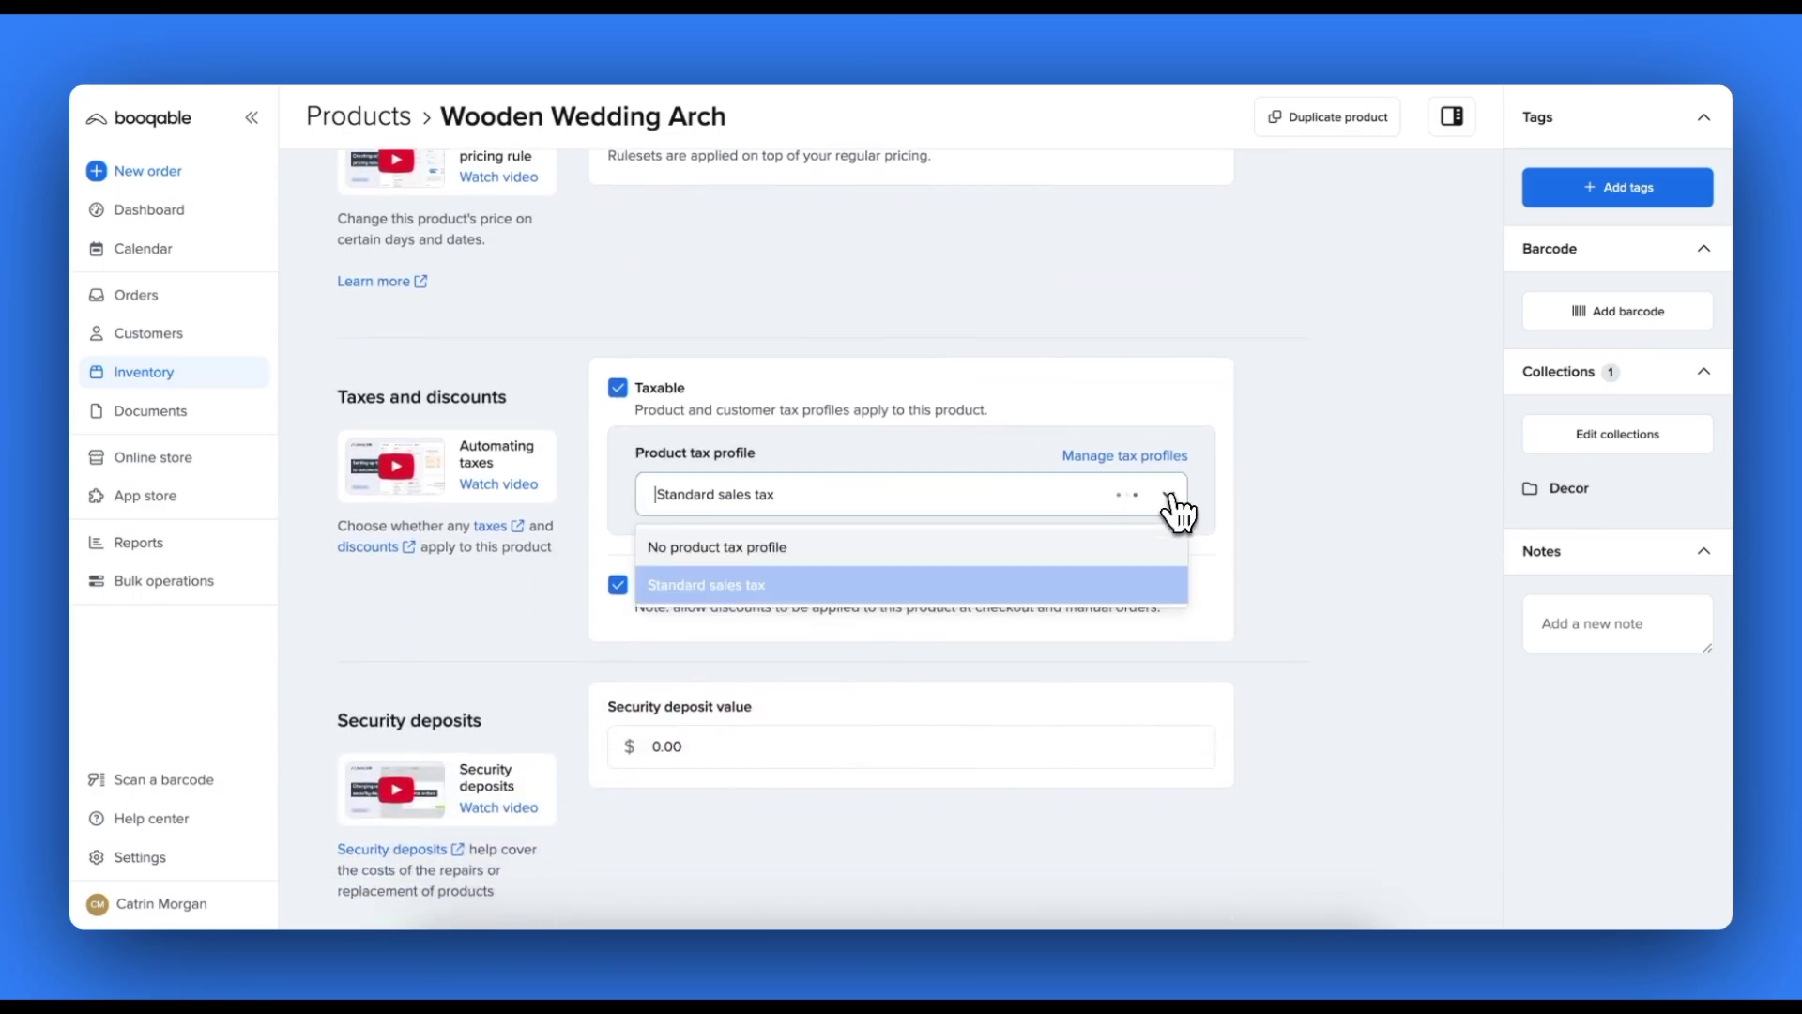
click(1169, 582)
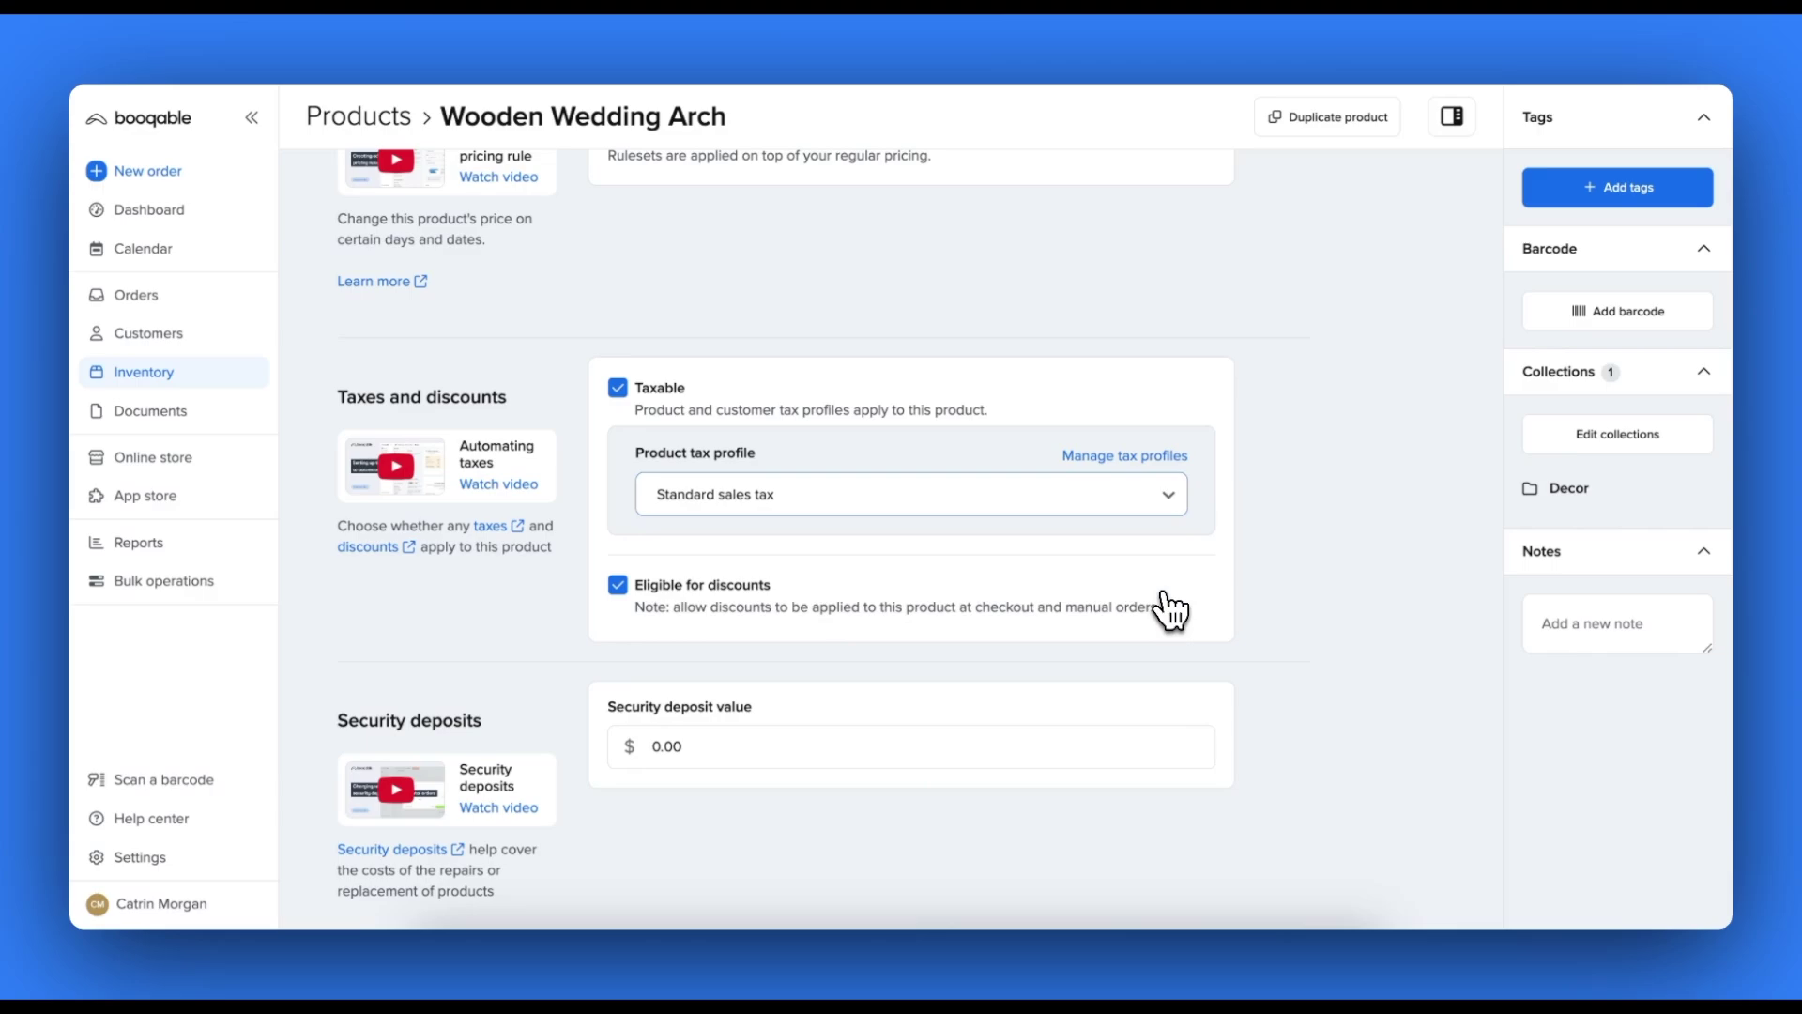
scroll(1164, 593, down, 2)
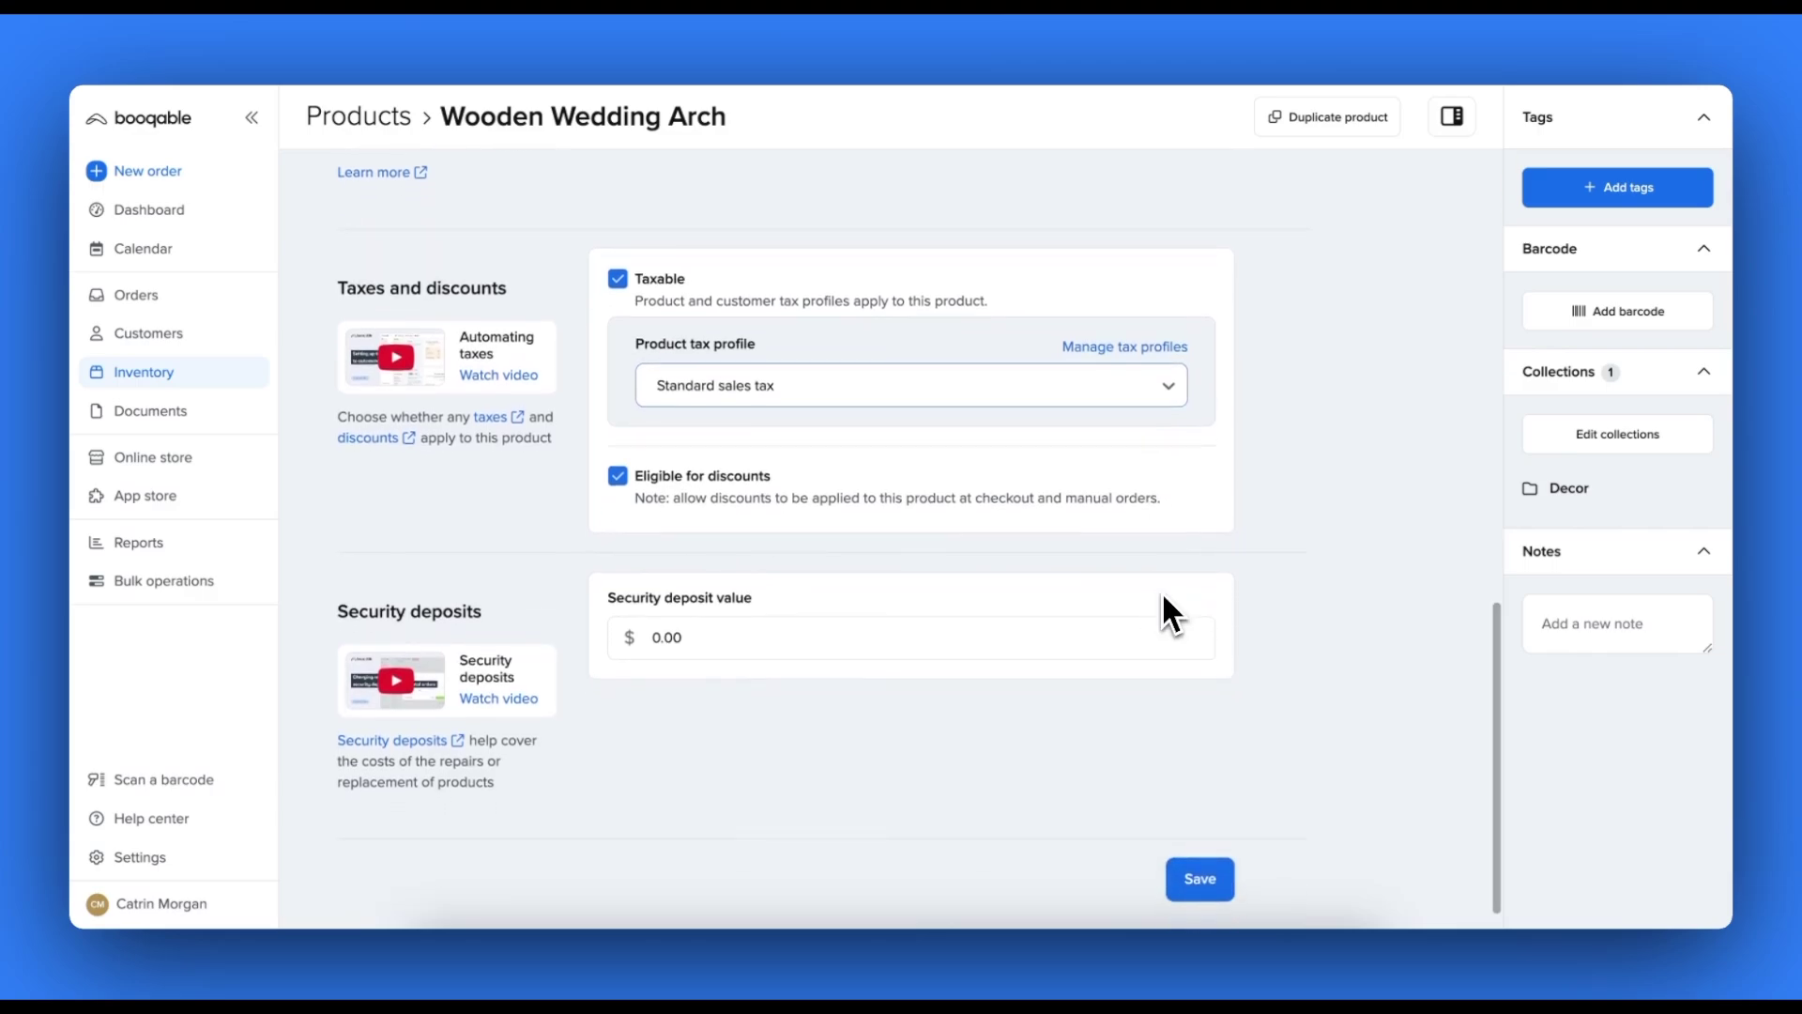
click(652, 637)
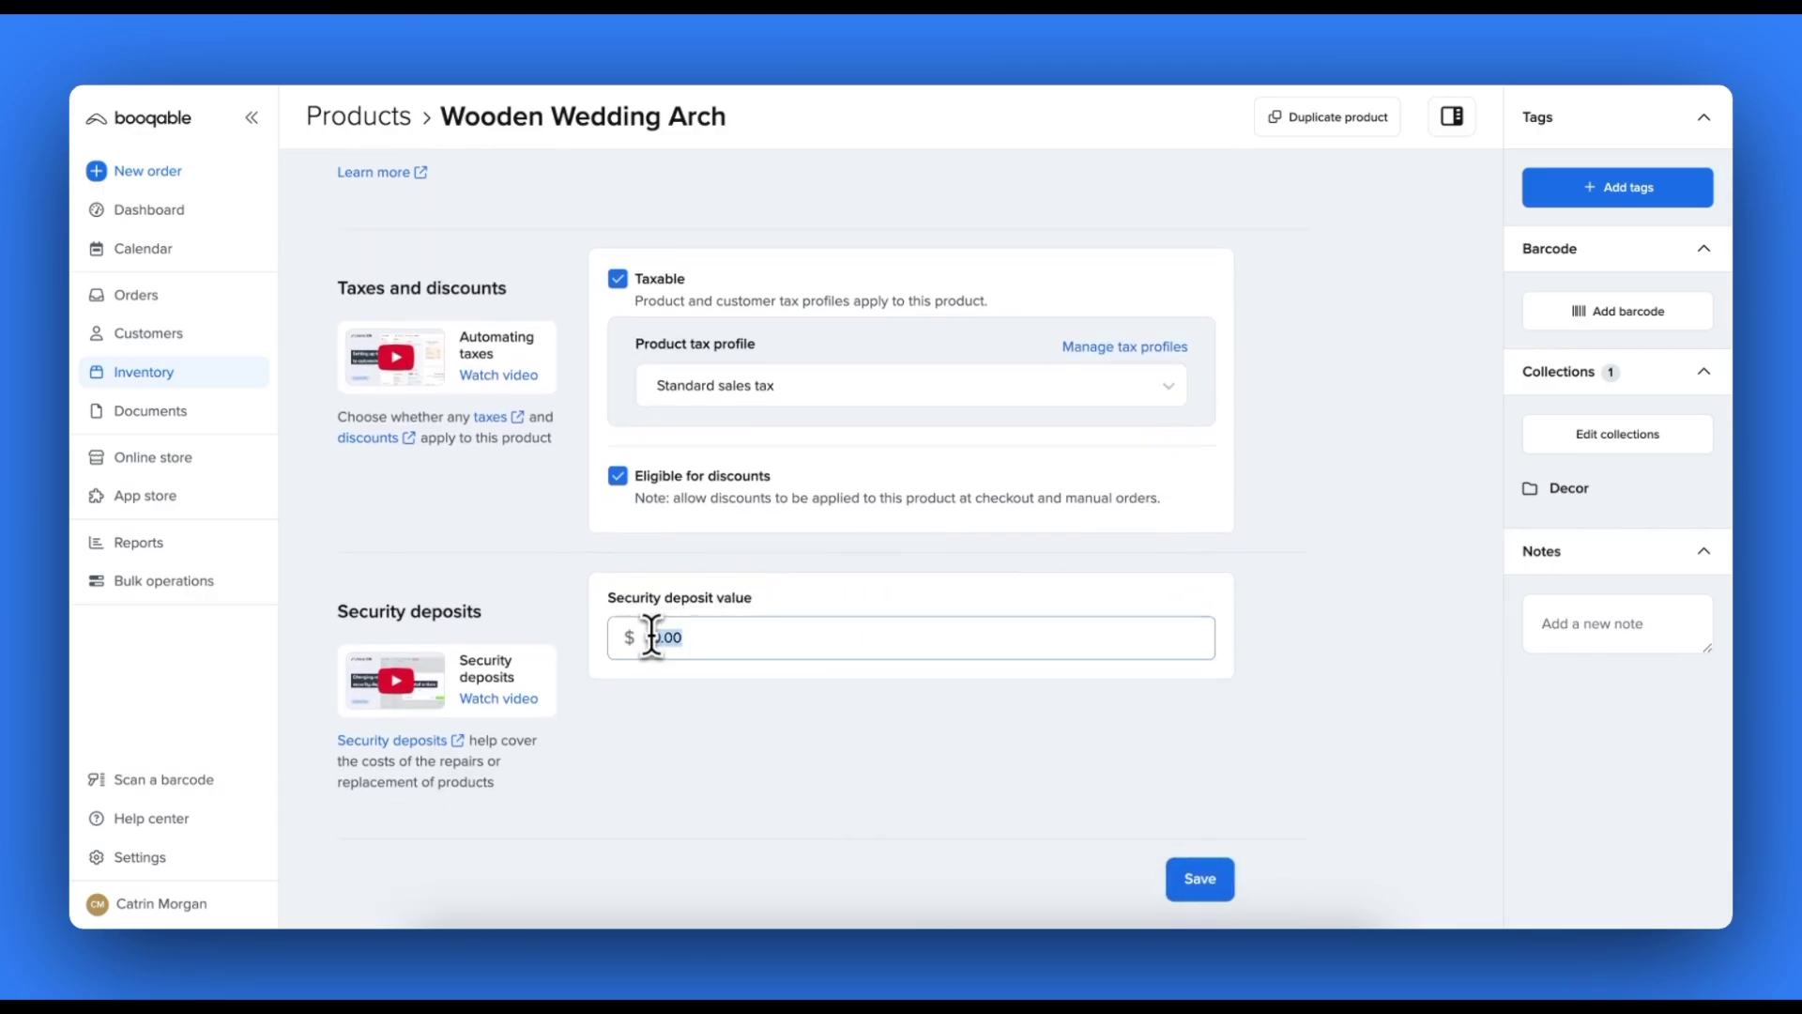
click(654, 640)
text(5)
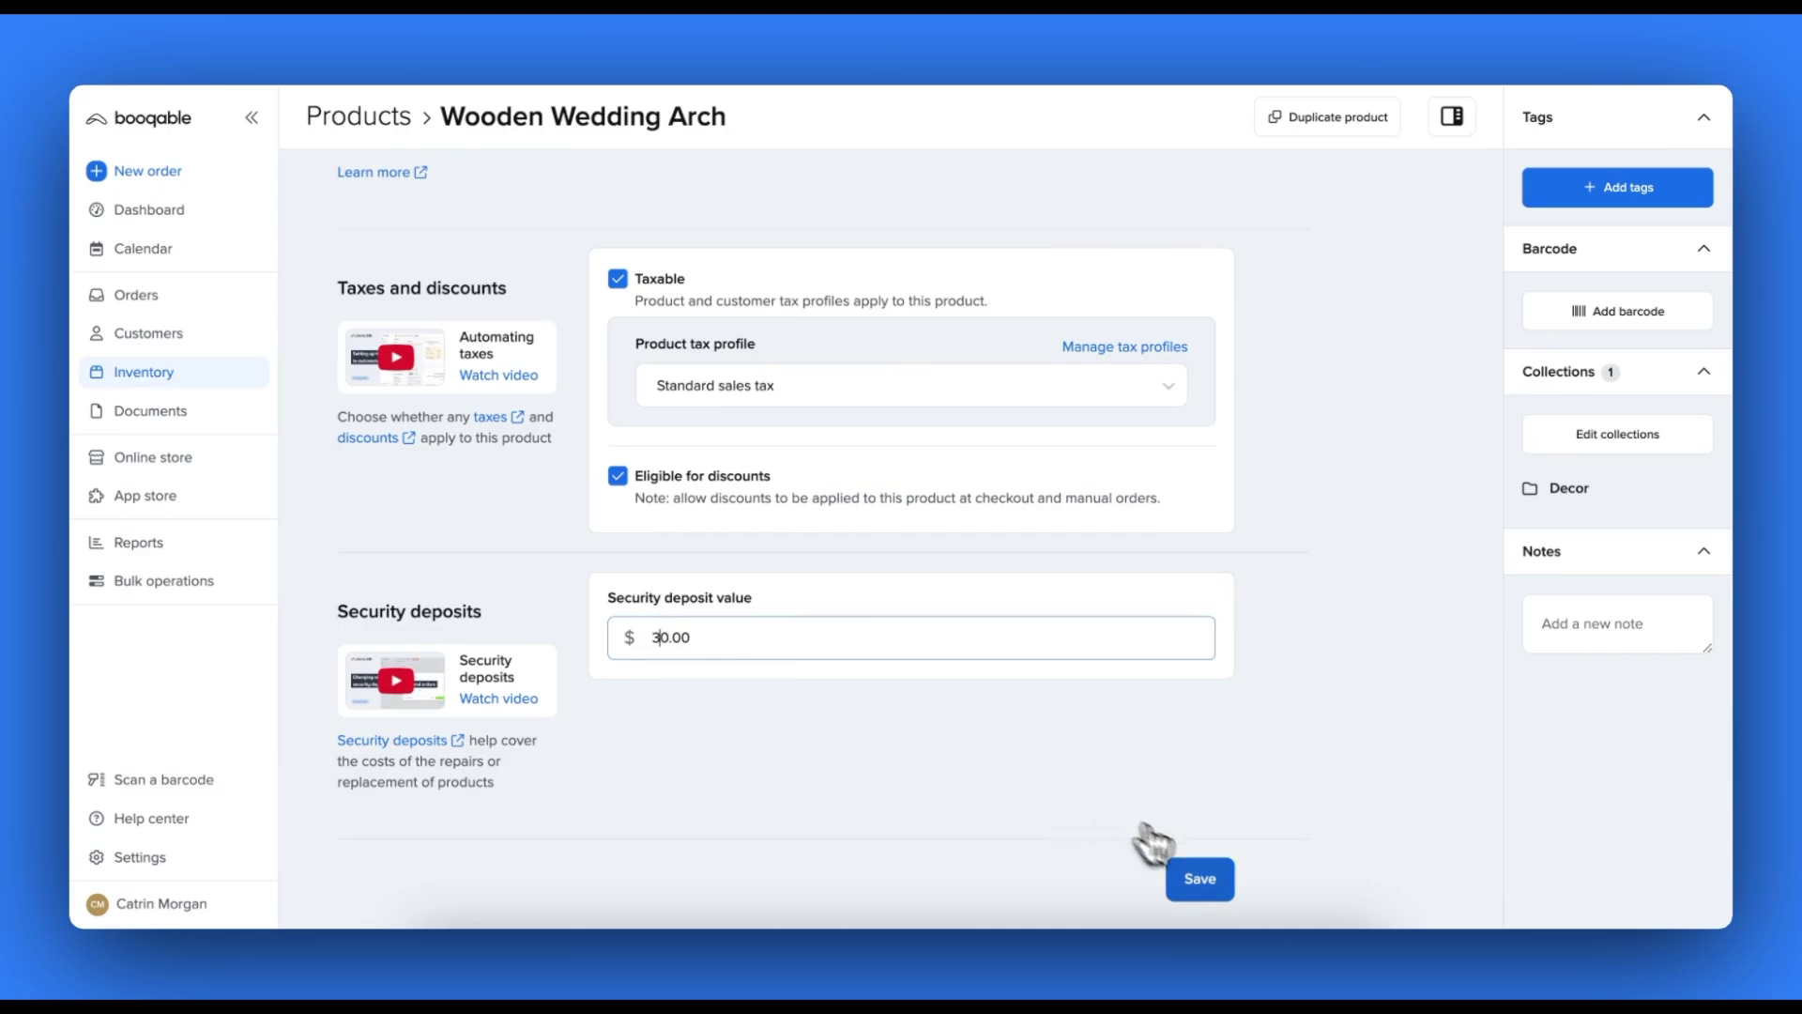
click(1205, 883)
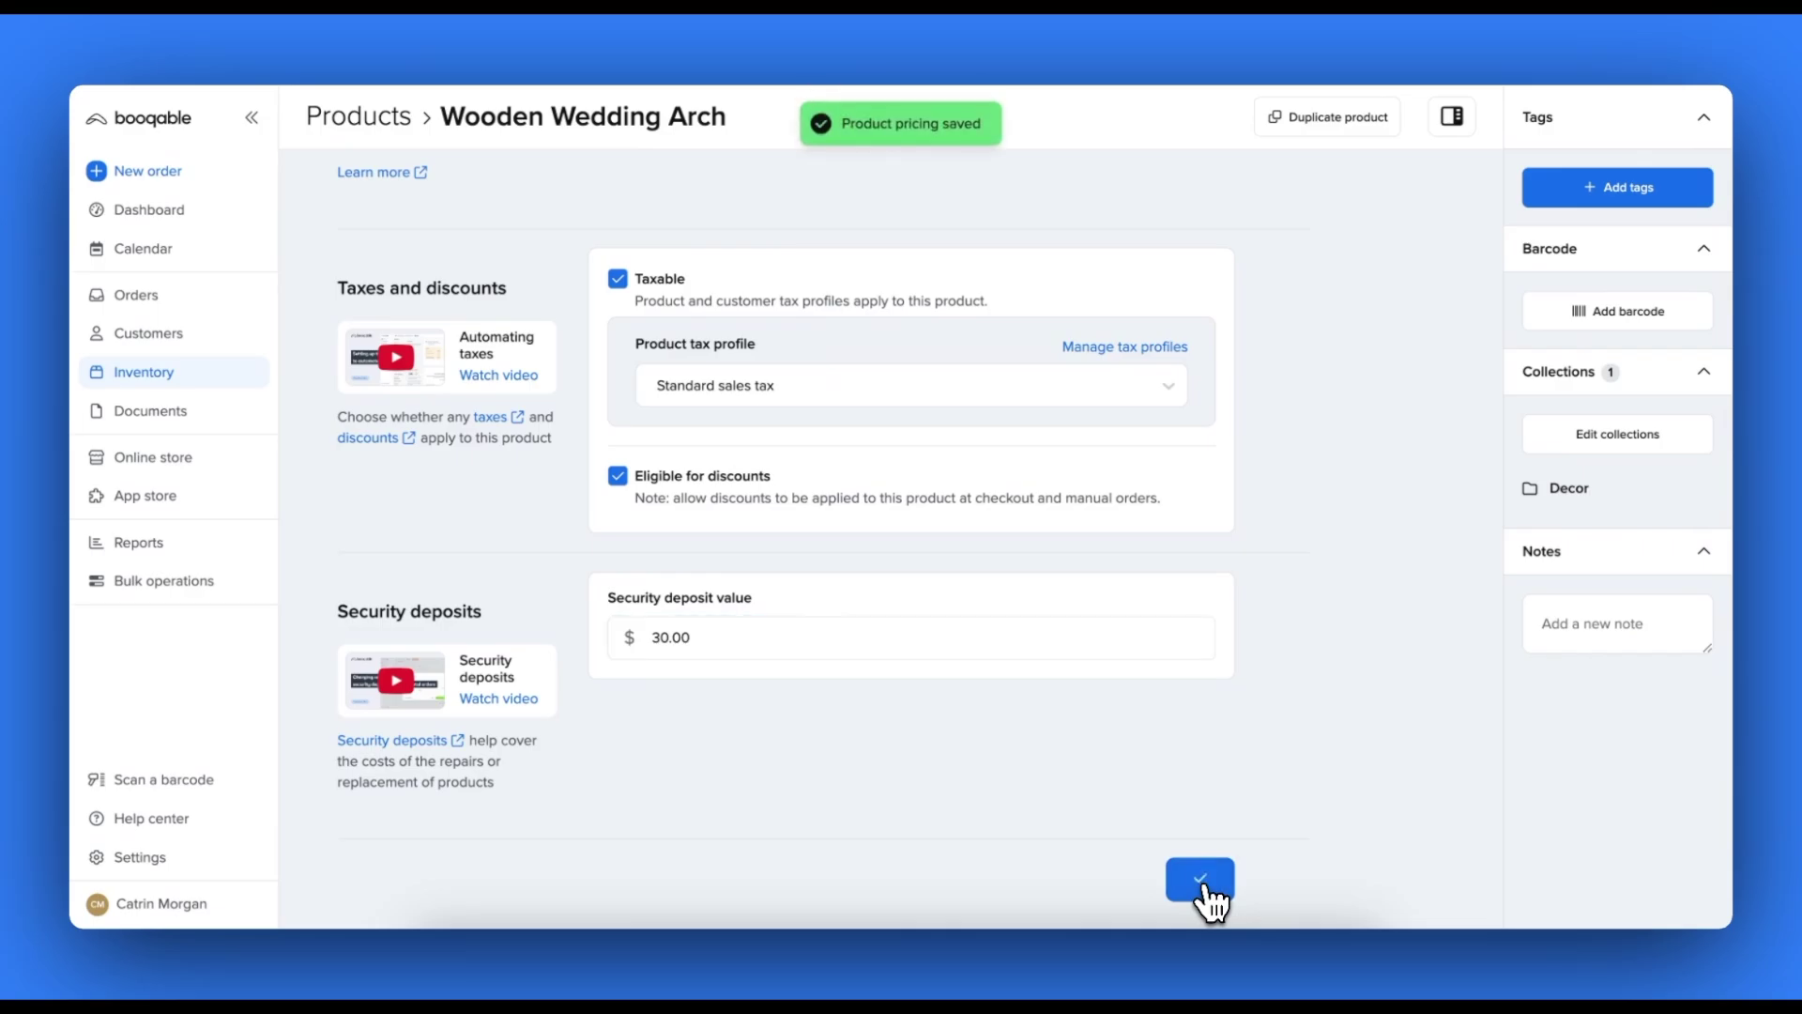
- Restrict rental periods to fixed durations of 1–6 days and 1 week, and save
click(272, 857)
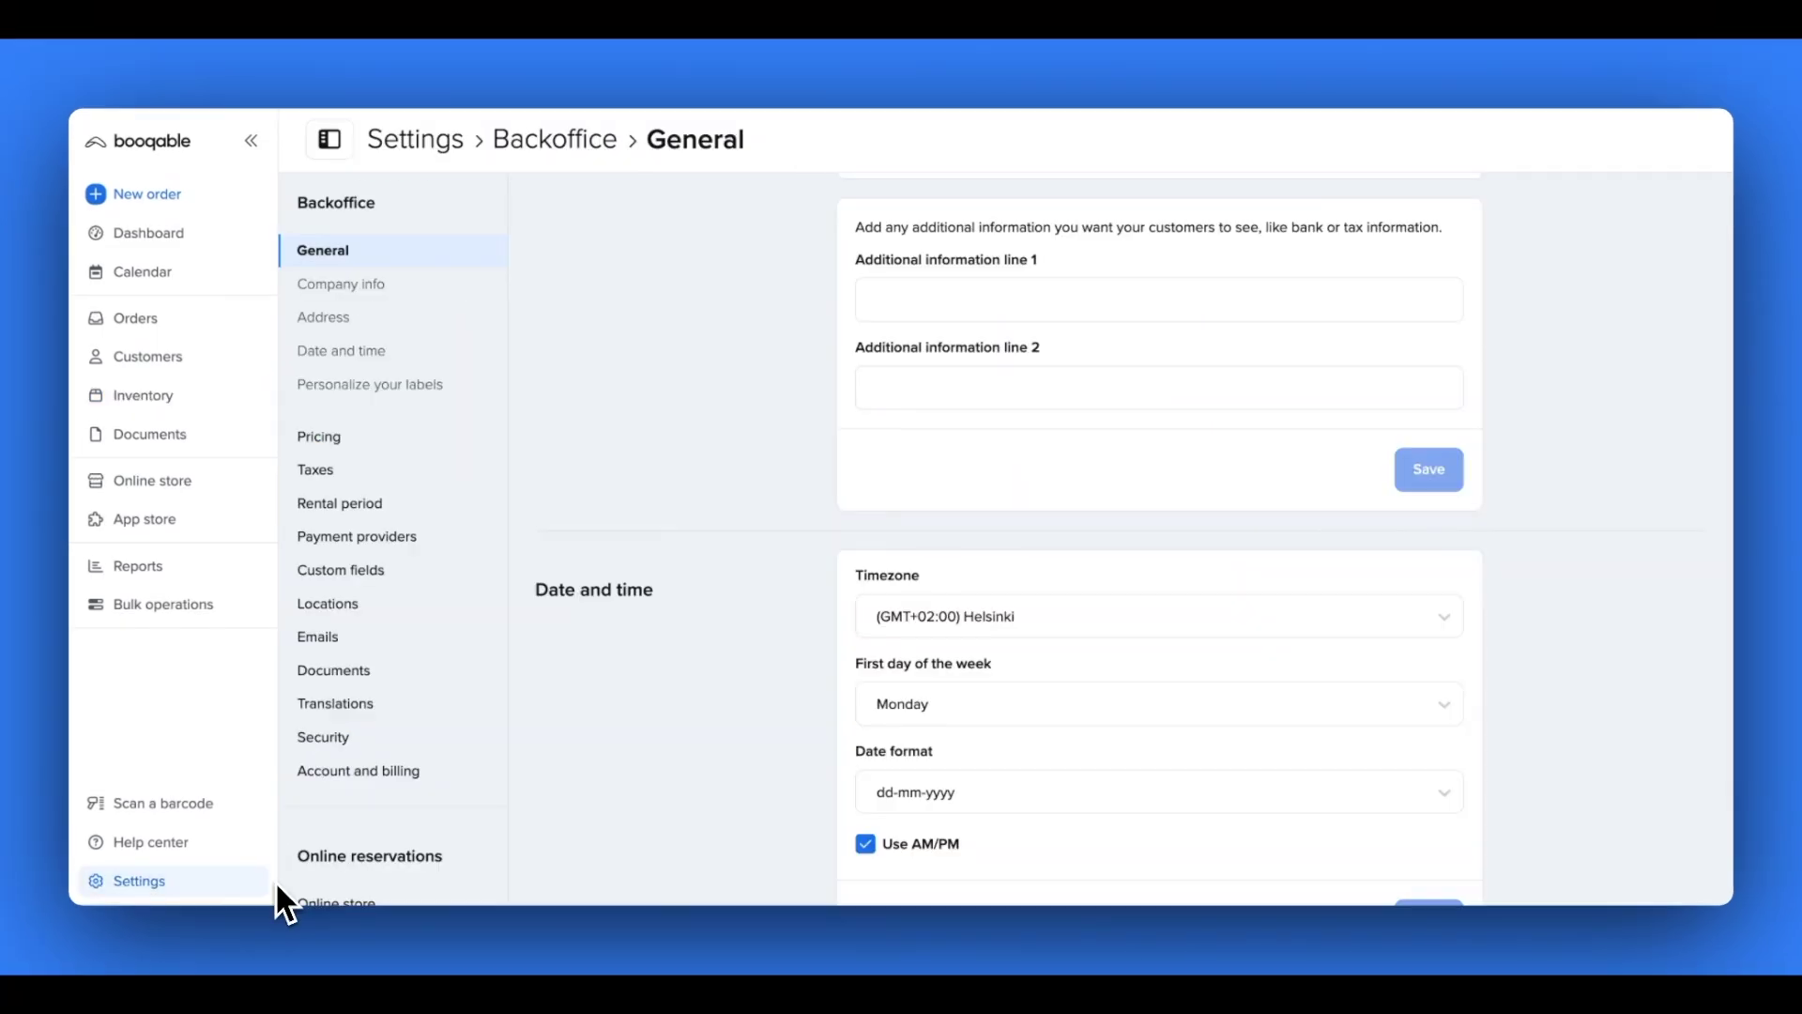
click(364, 504)
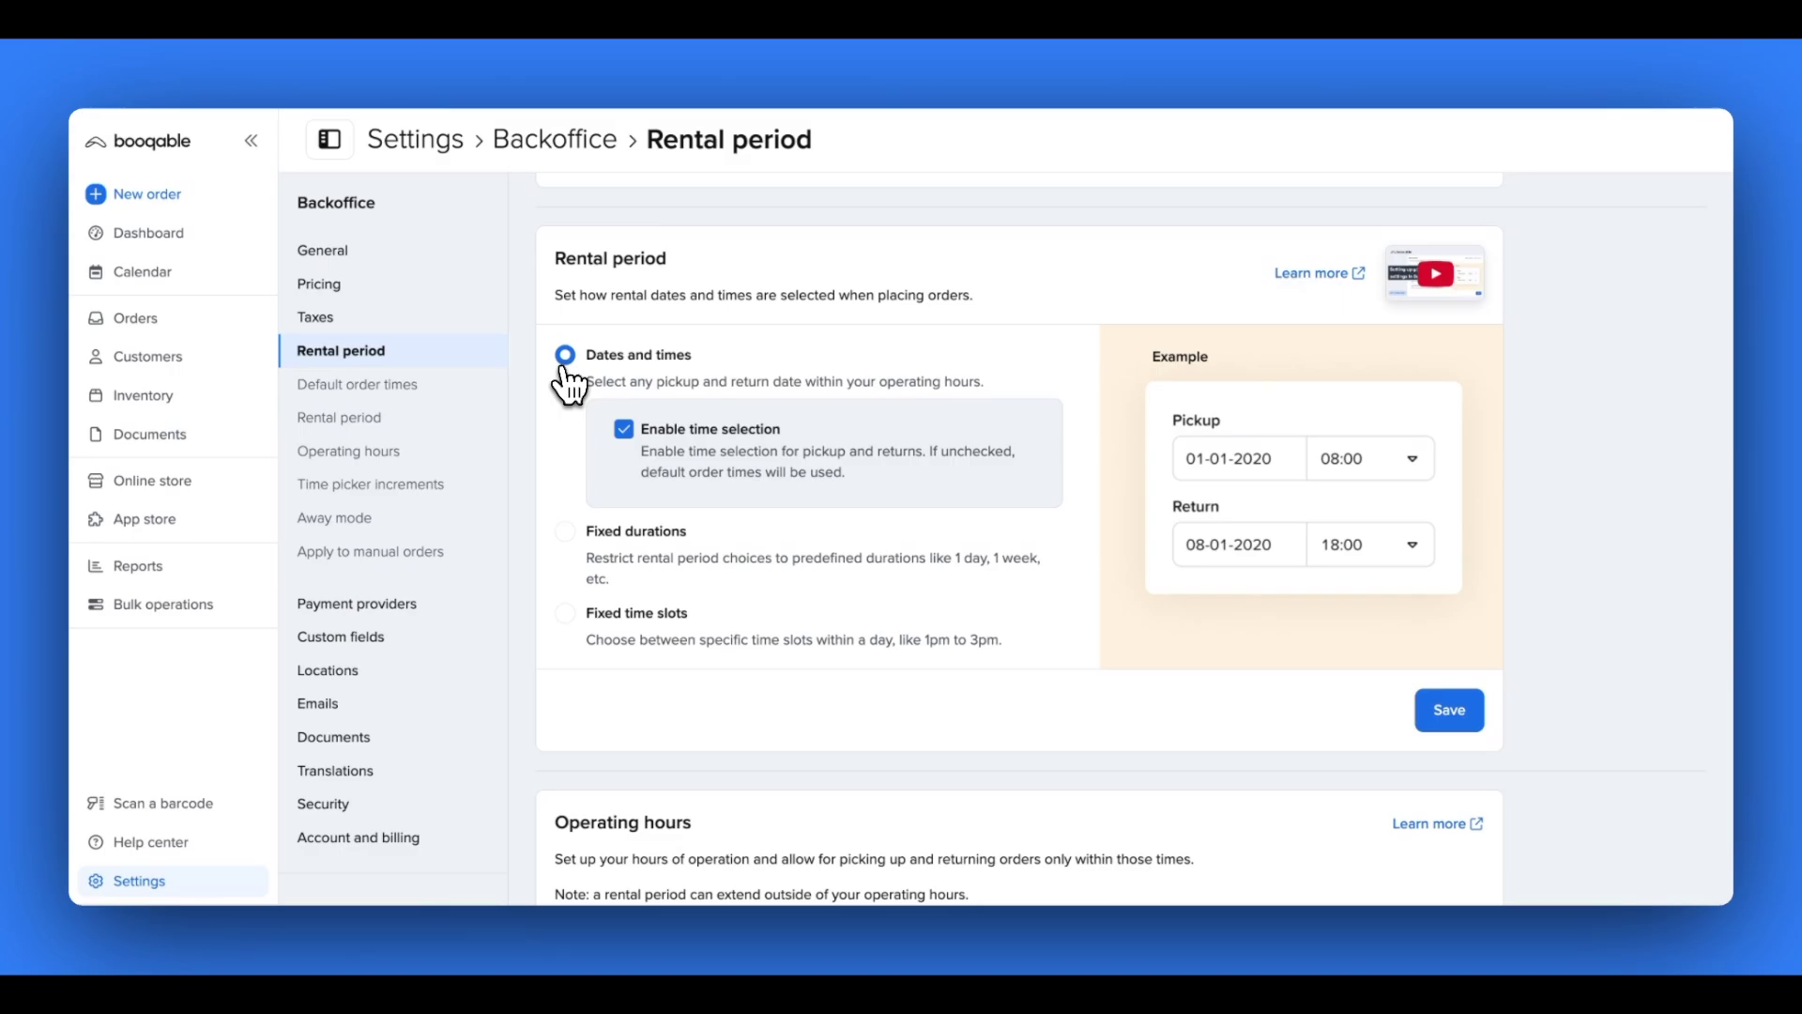
click(566, 533)
scroll(580, 410, down, 3)
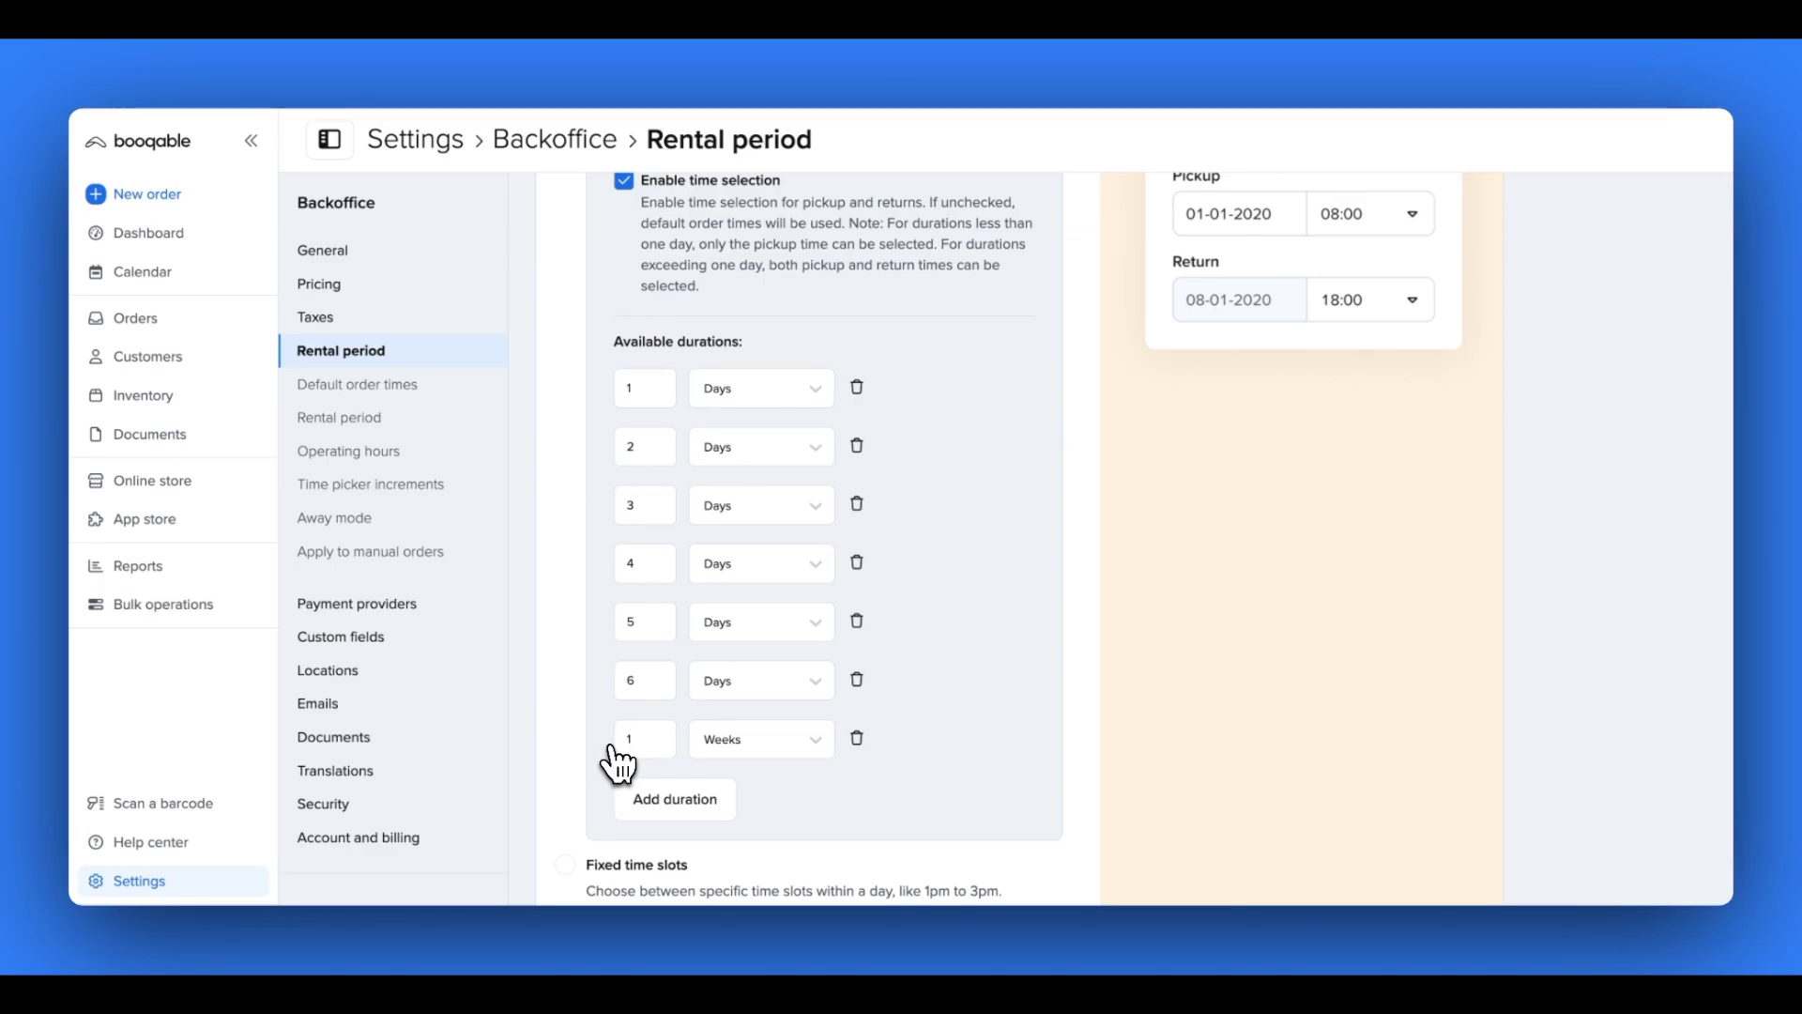
scroll(619, 756, down, 2)
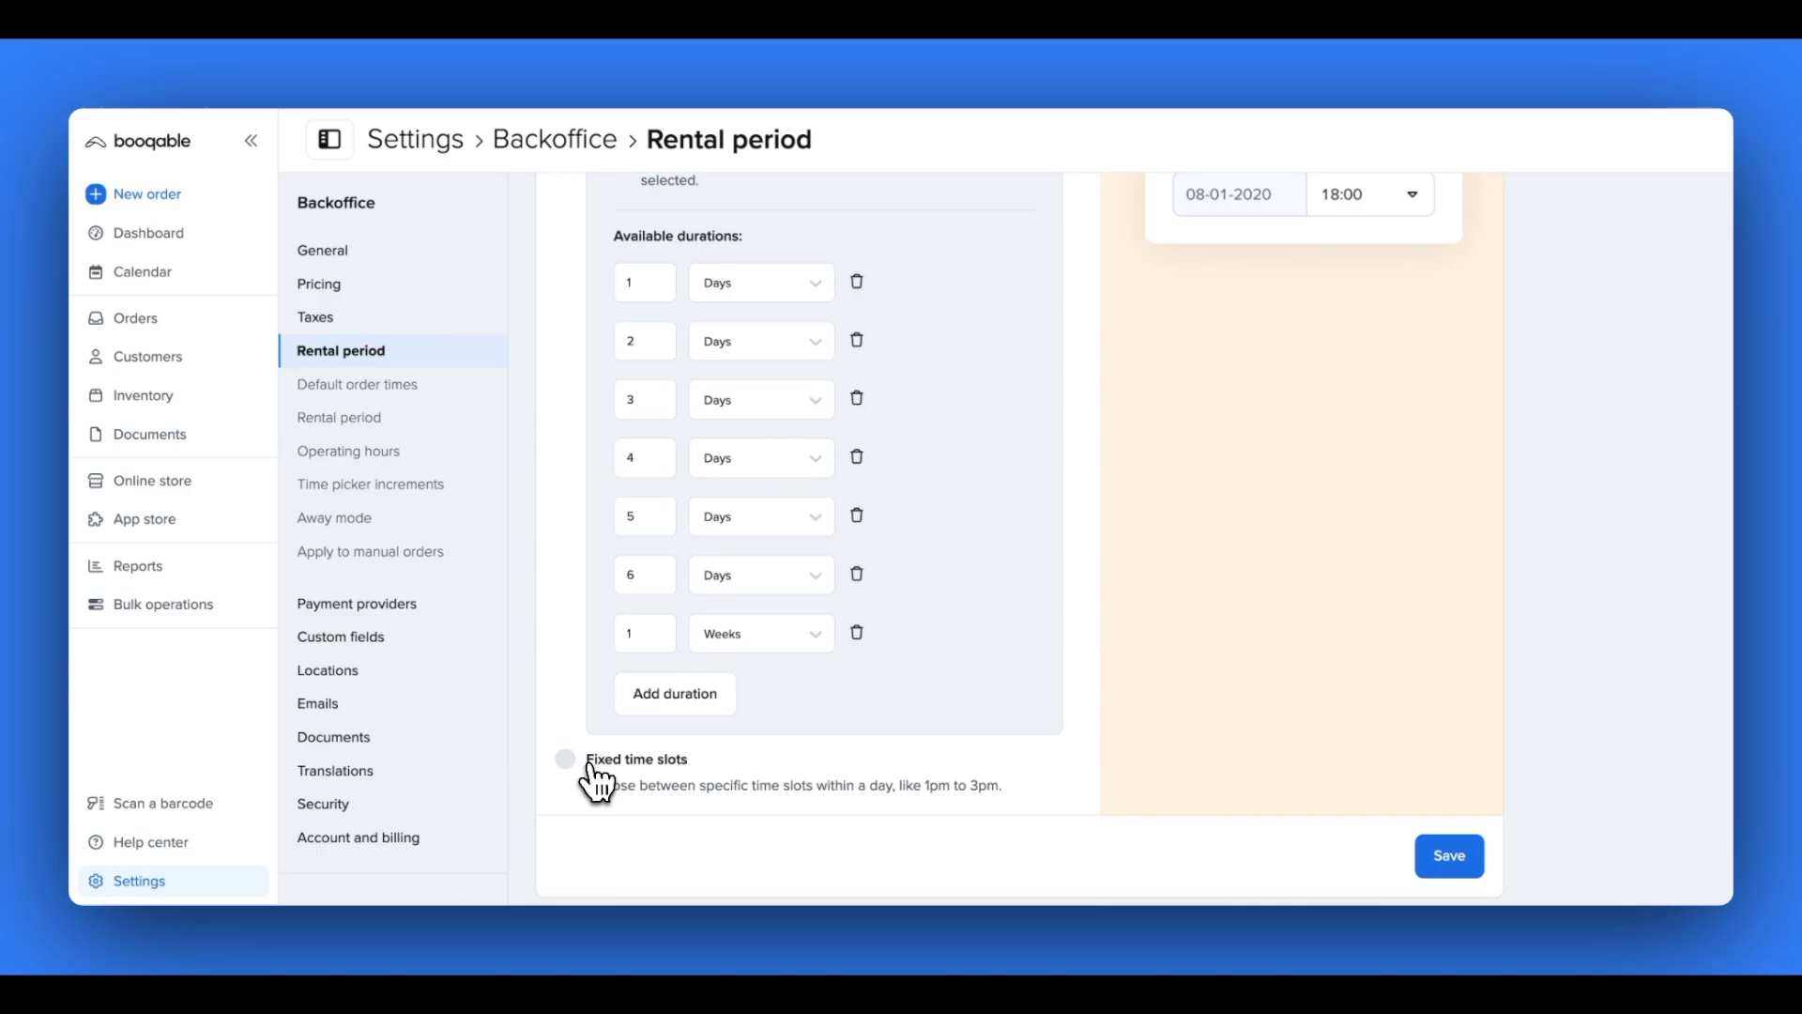
click(1443, 864)
scroll(1440, 877, down, 3)
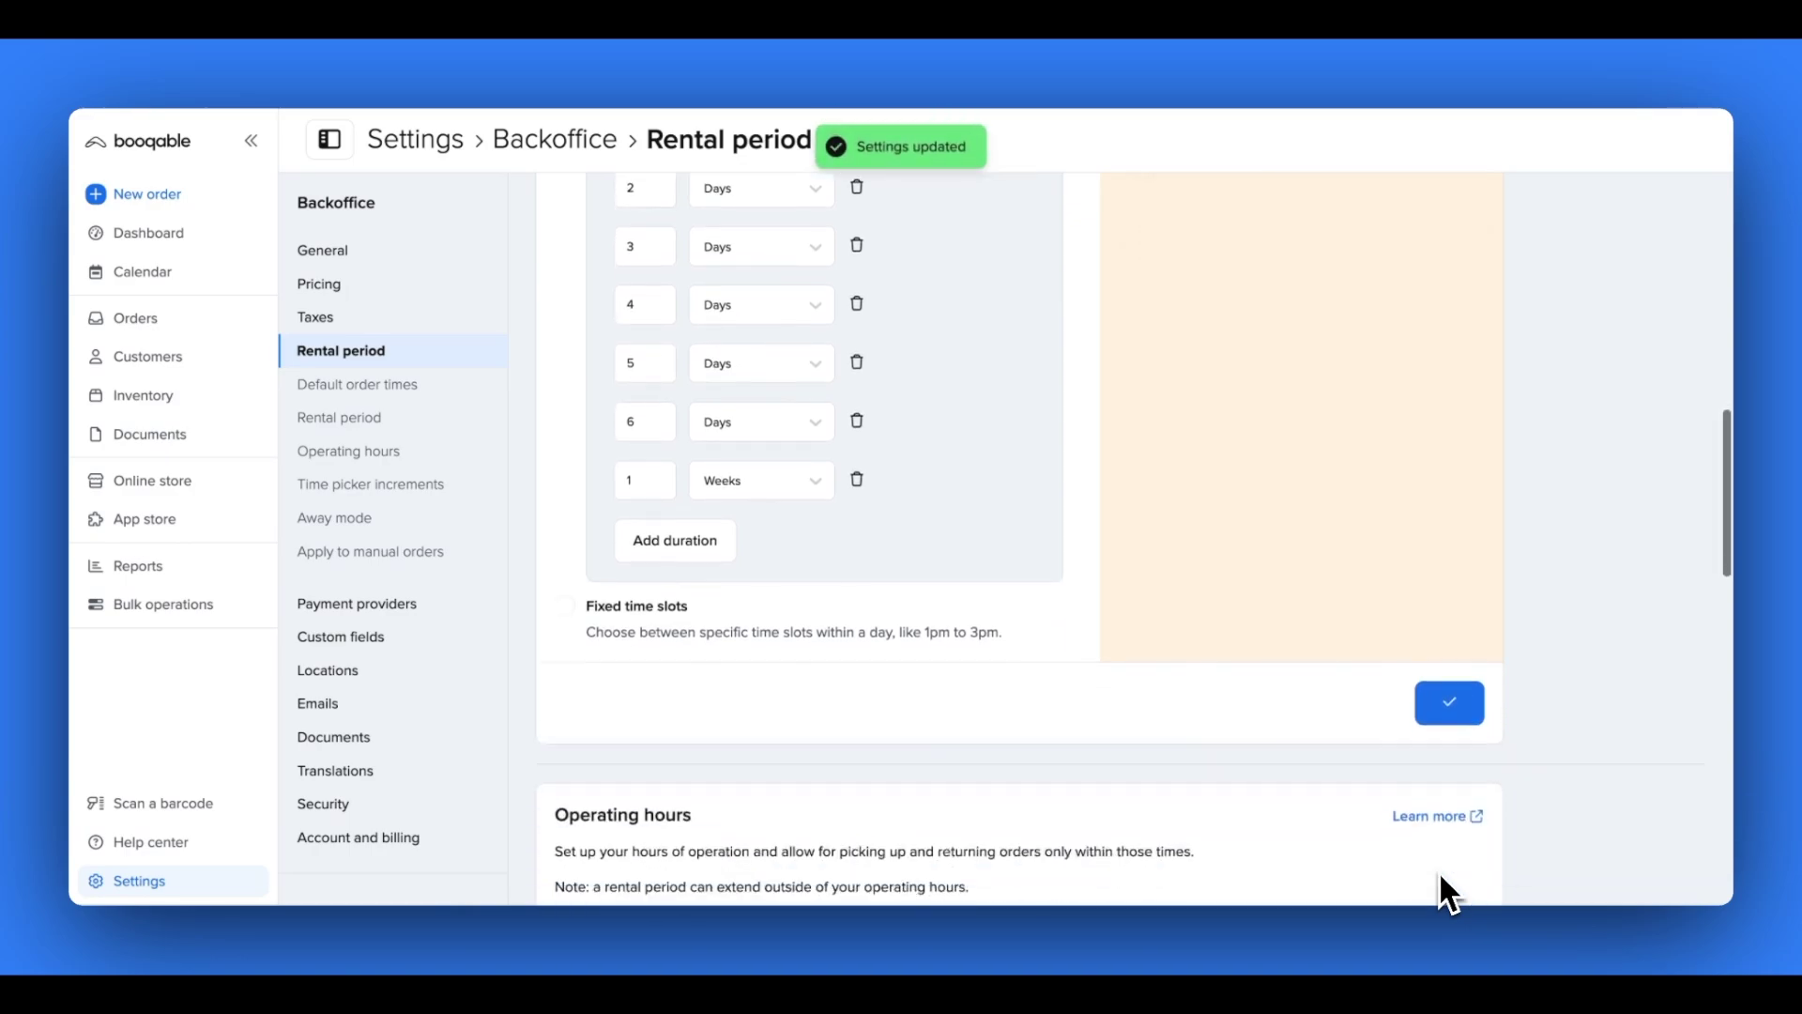
- Change the weekend closing time to 12:30 PM and save the operating hours
scroll(1440, 876, down, 3)
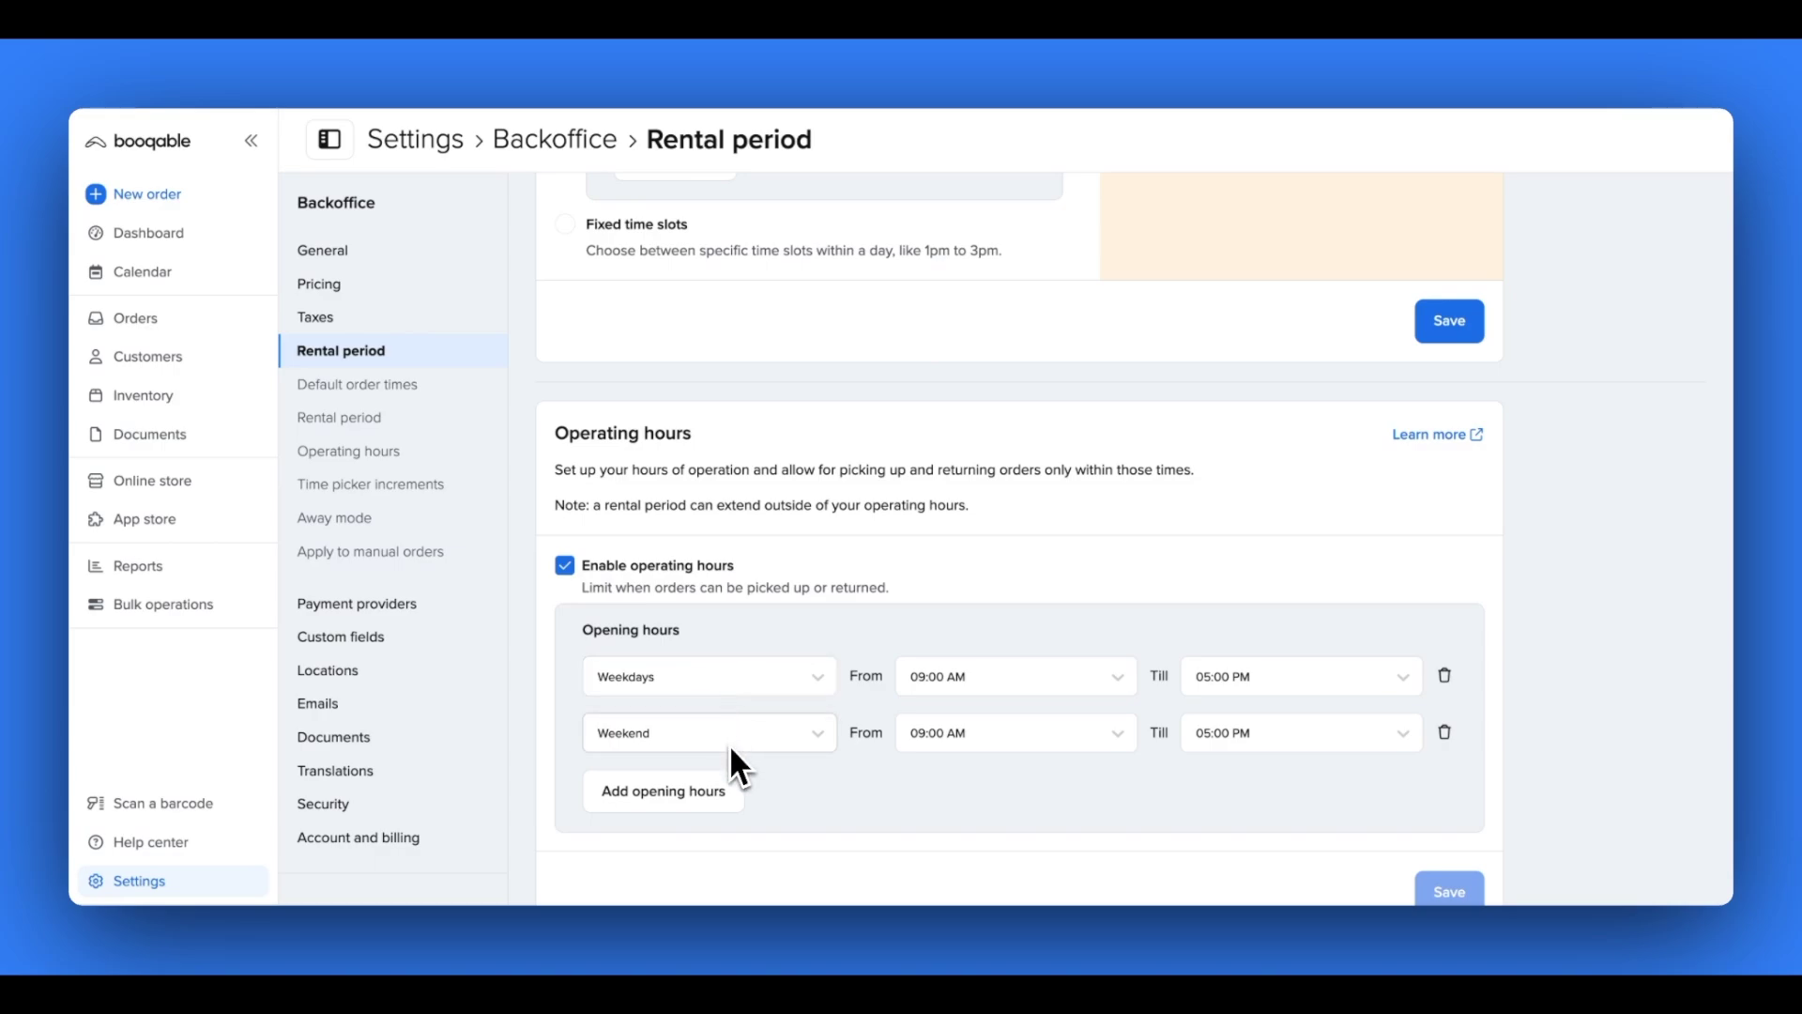
click(1263, 740)
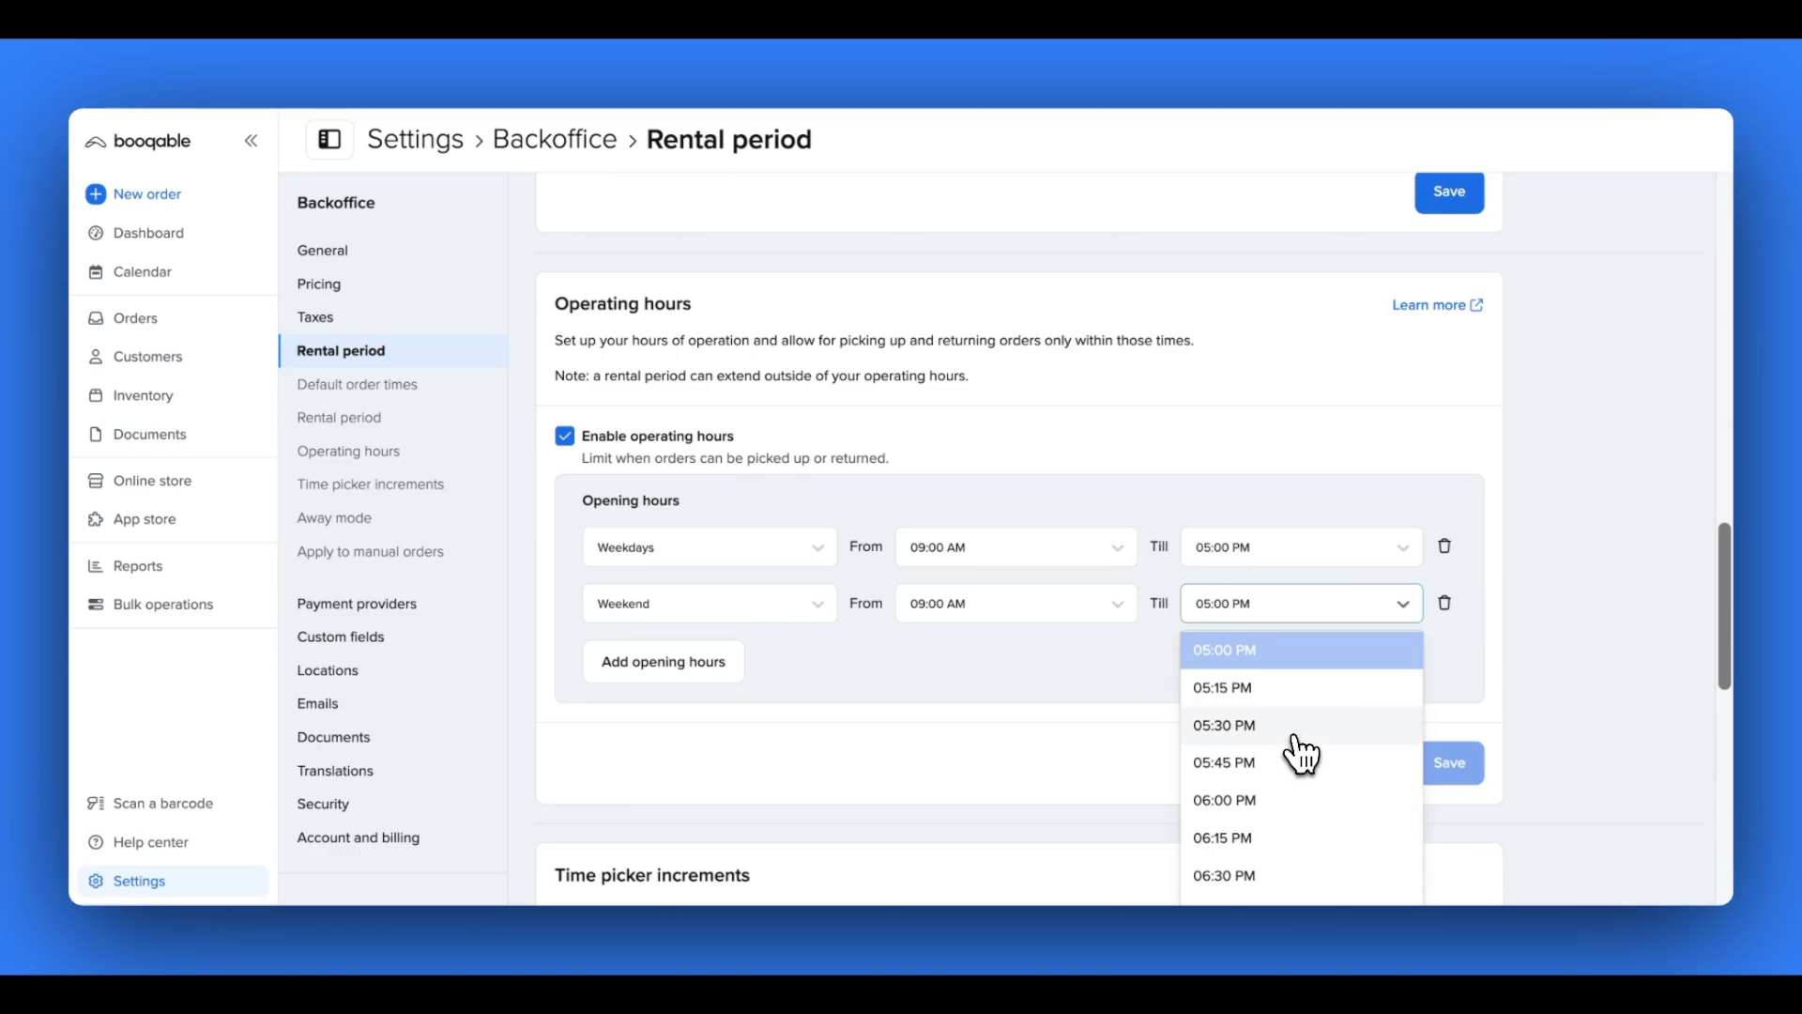
scroll(1303, 754, up, 8)
scroll(1301, 748, up, 3)
click(1293, 704)
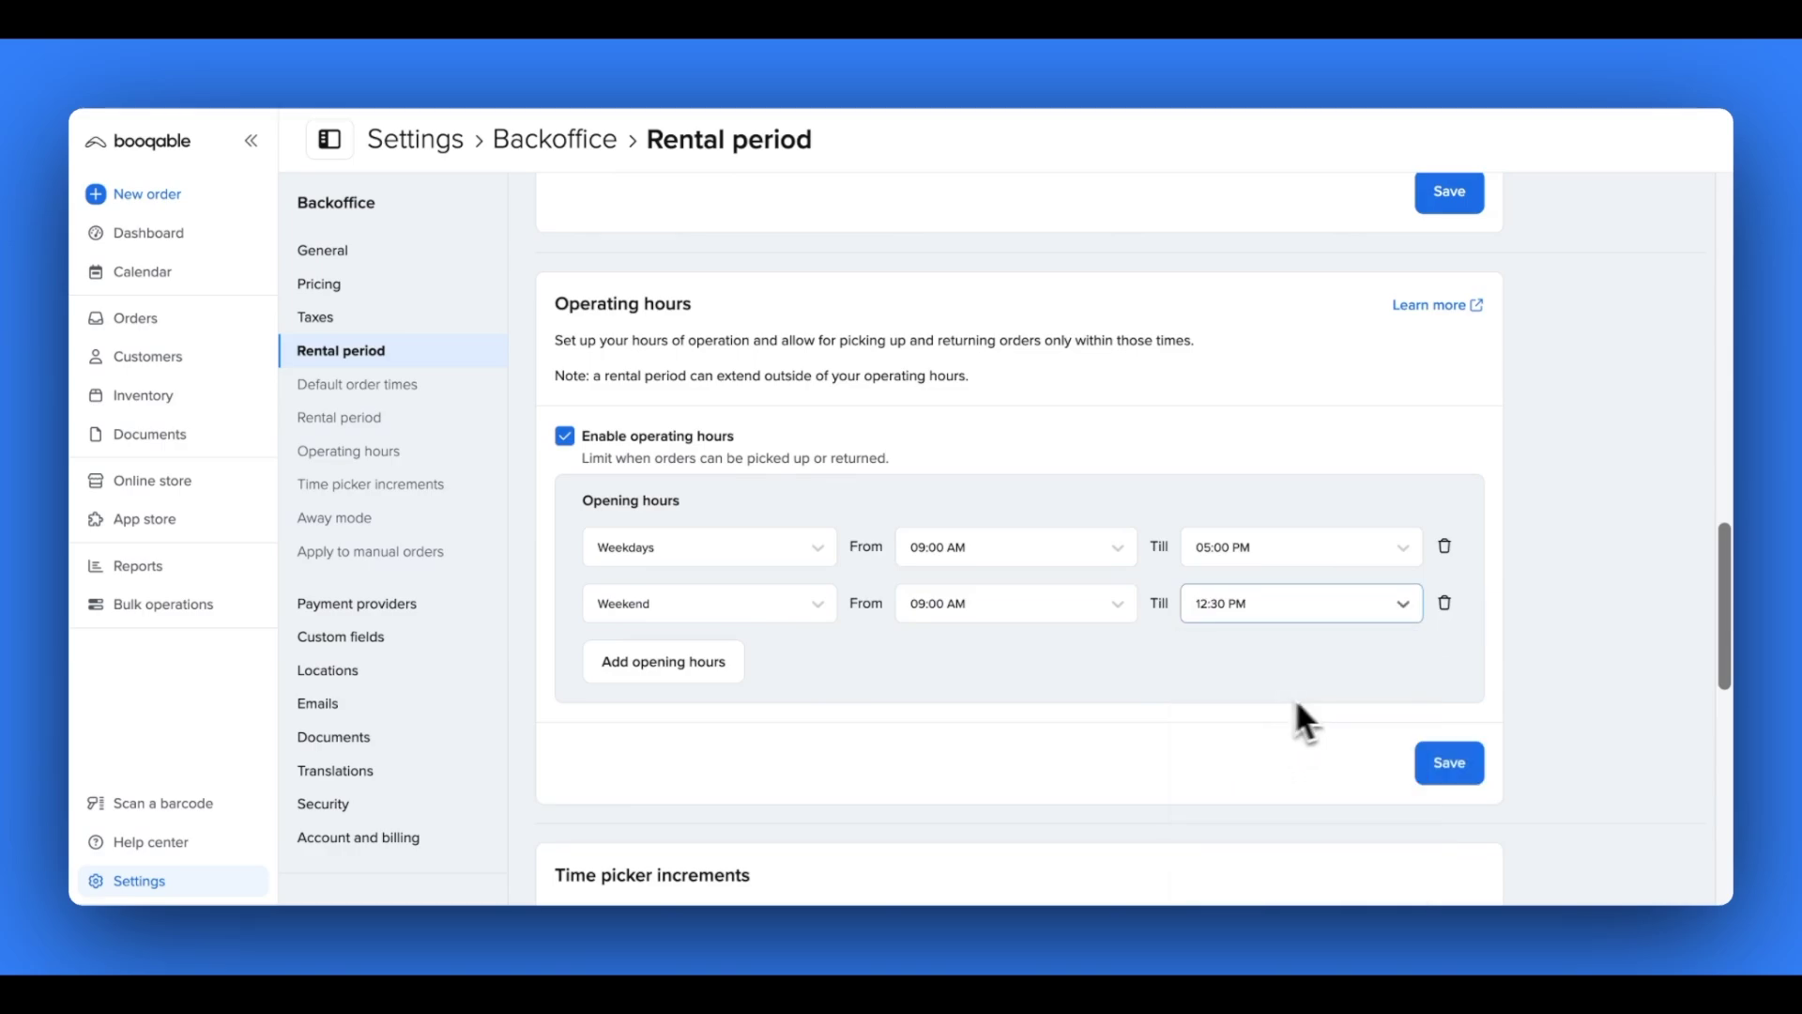
click(1442, 760)
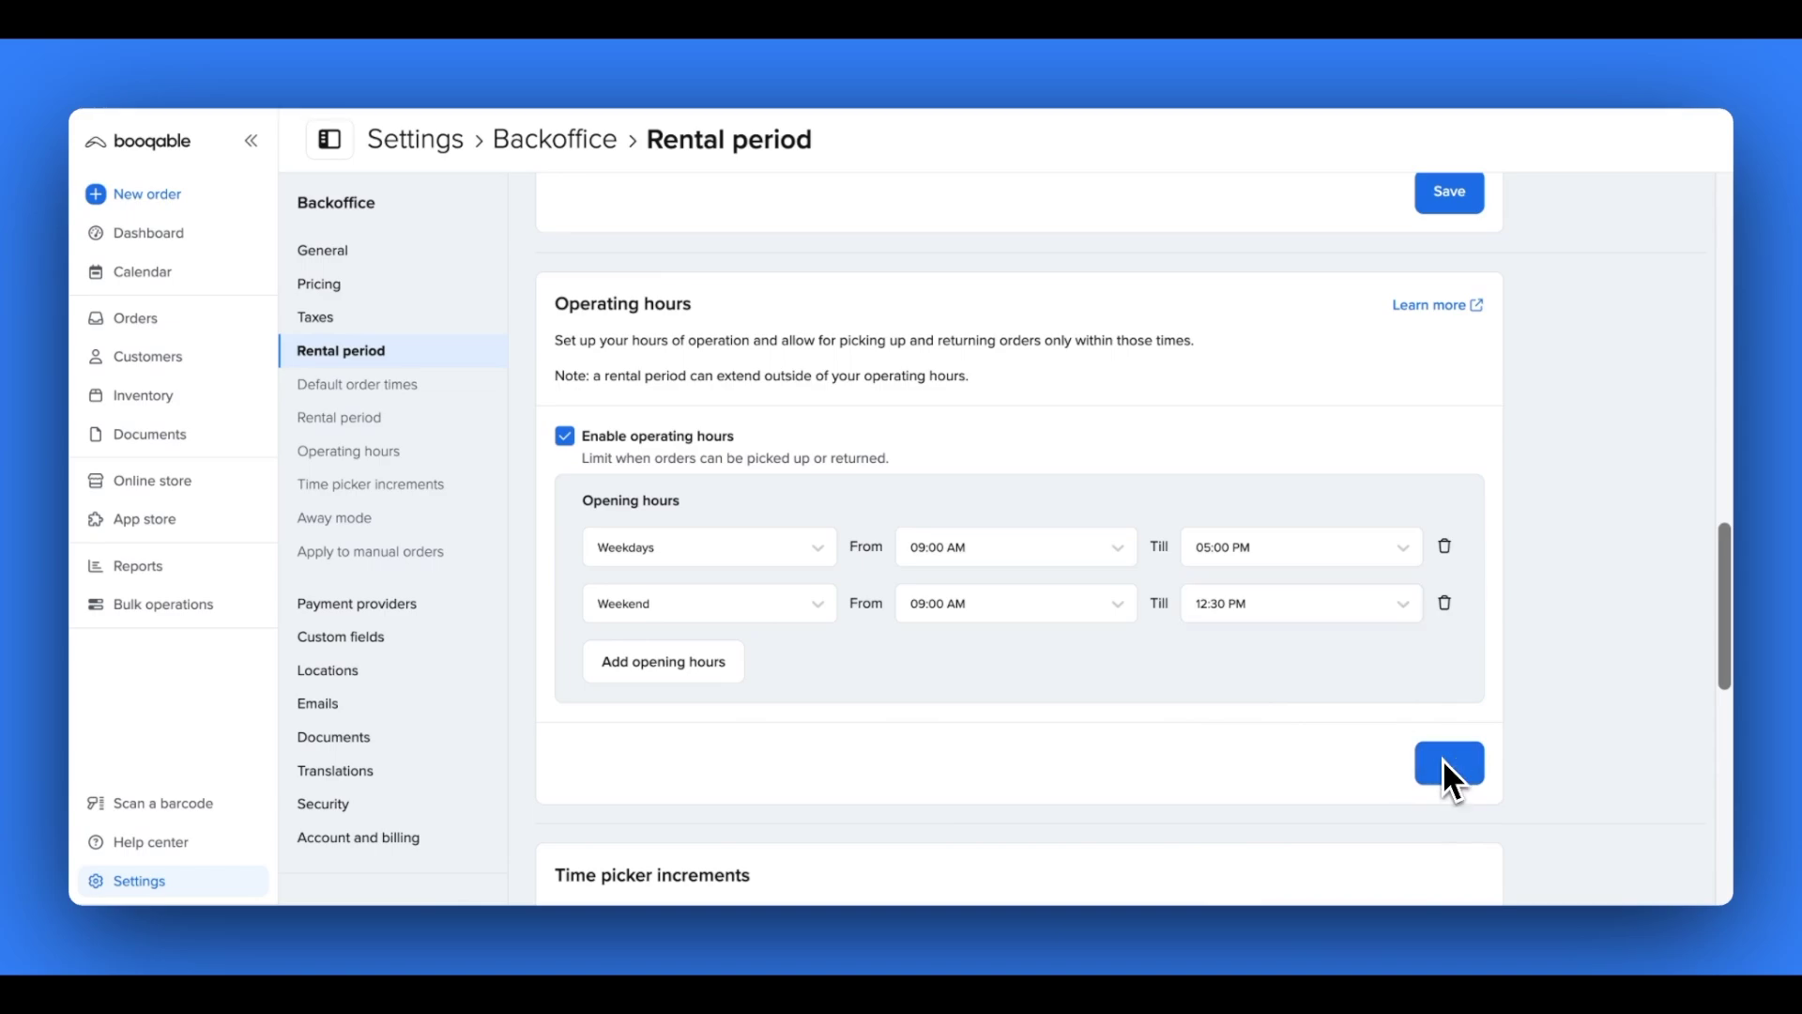